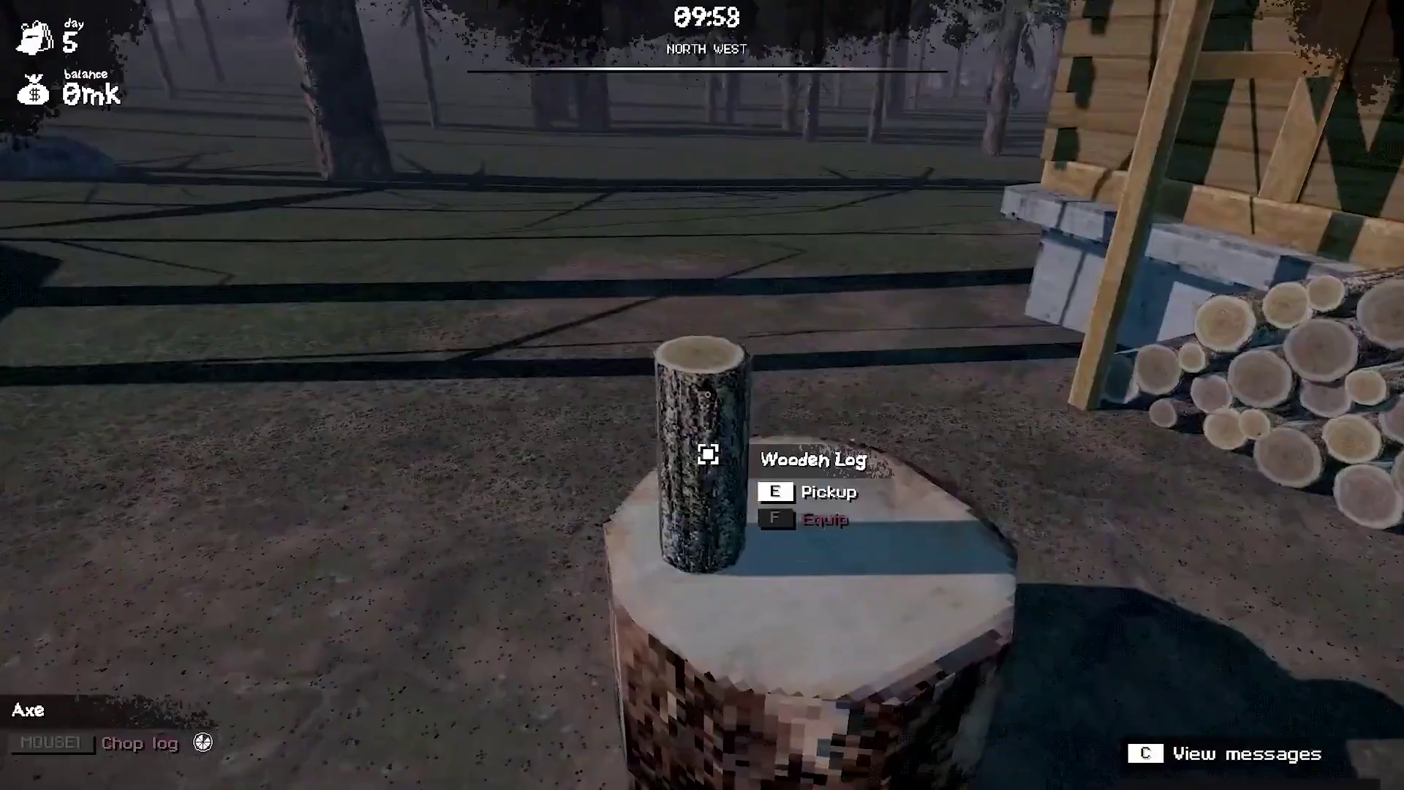
- Chop the log with the axe, fire the airsoft rifle, cast the rod, and walk uphill through the forest
{"action": "left_click", "coordinate": [707, 395]}
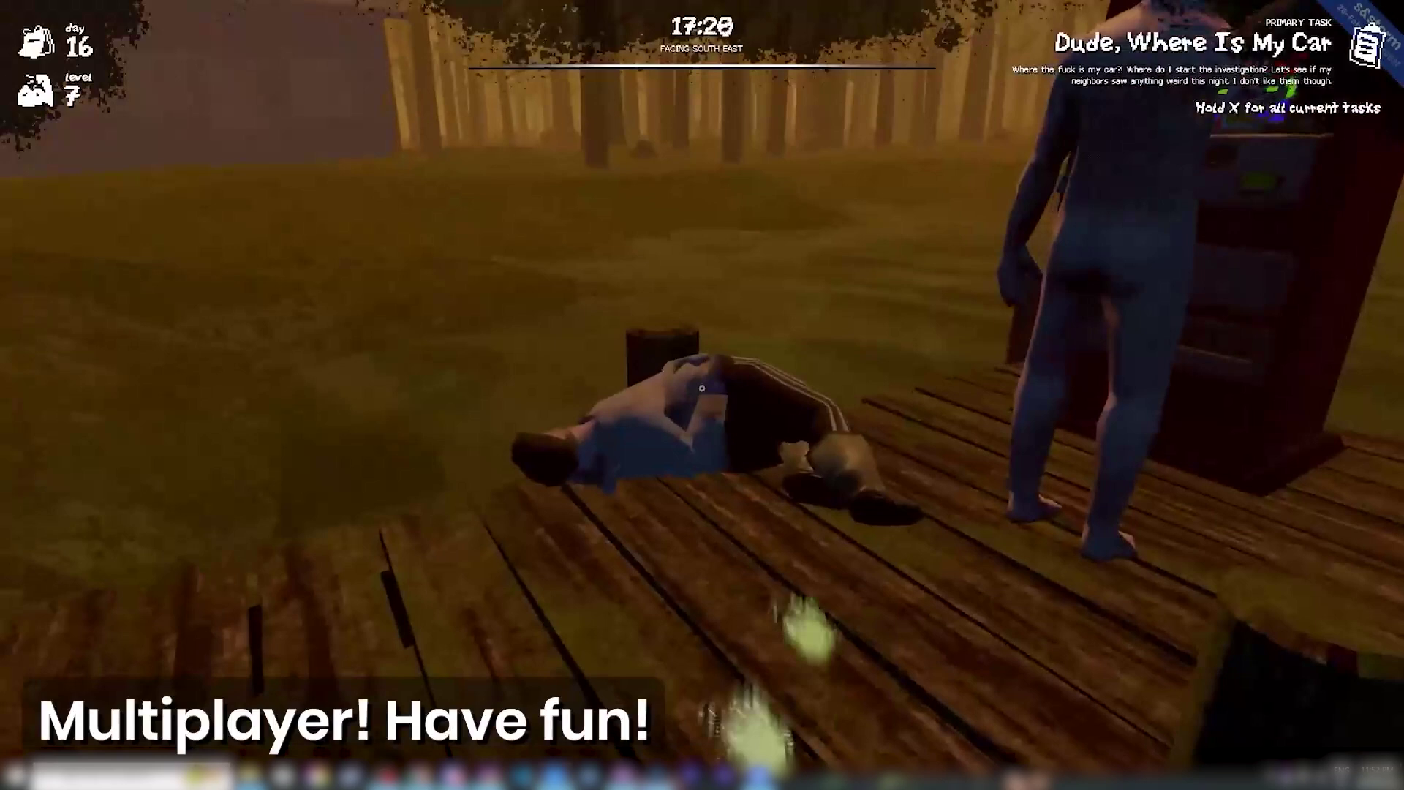
{"action": "key", "text": "s"}
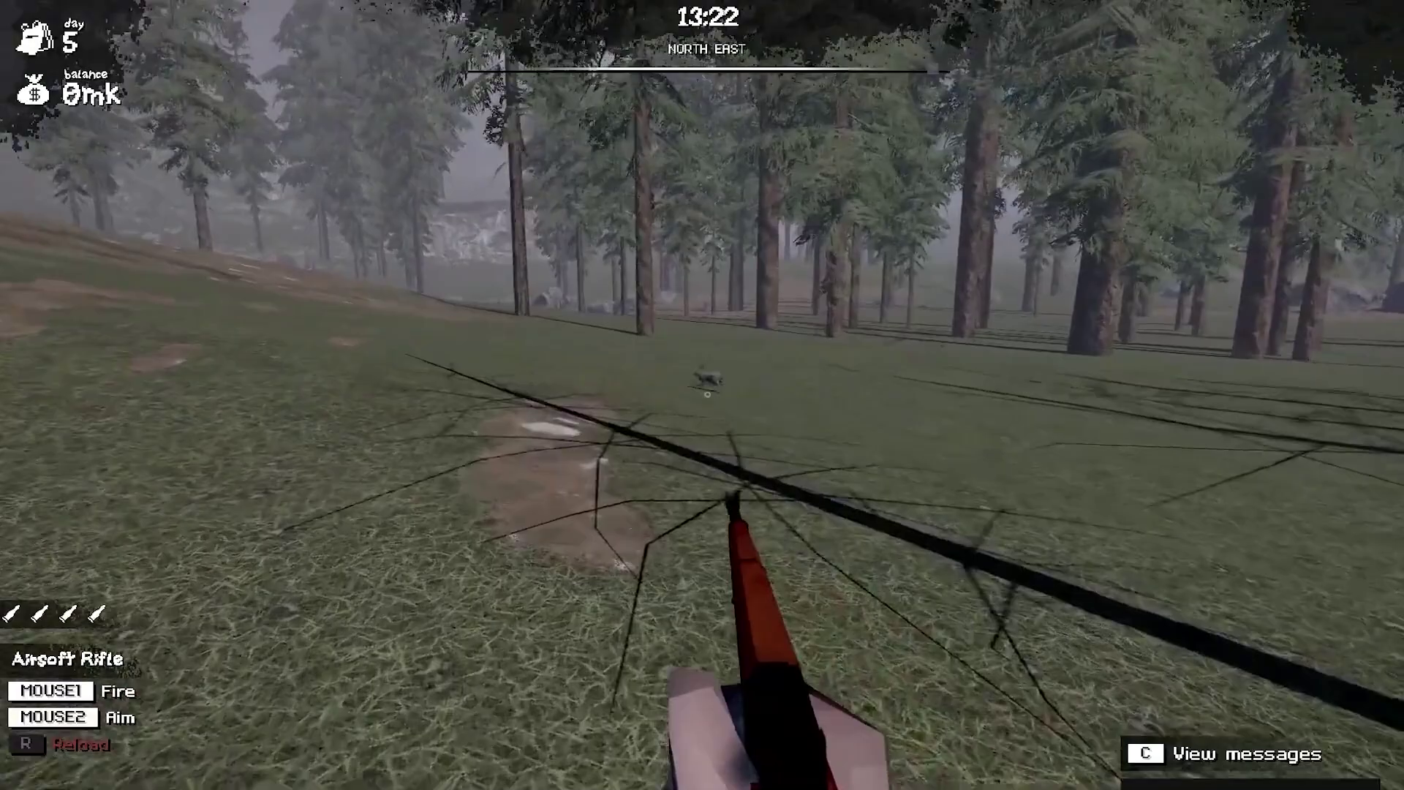
{"action": "left_click", "coordinate": [707, 394]}
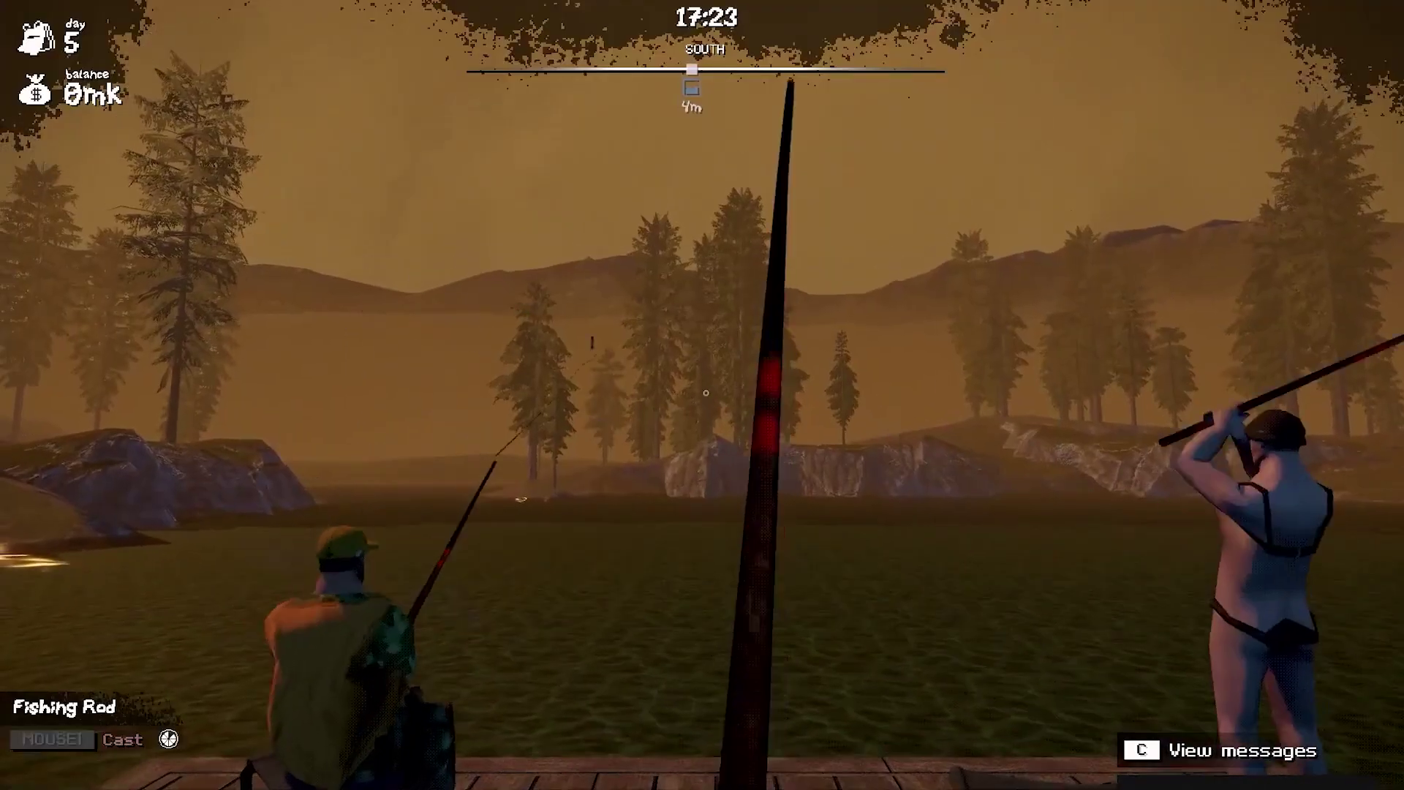
{"action": "left_click", "coordinate": [706, 393]}
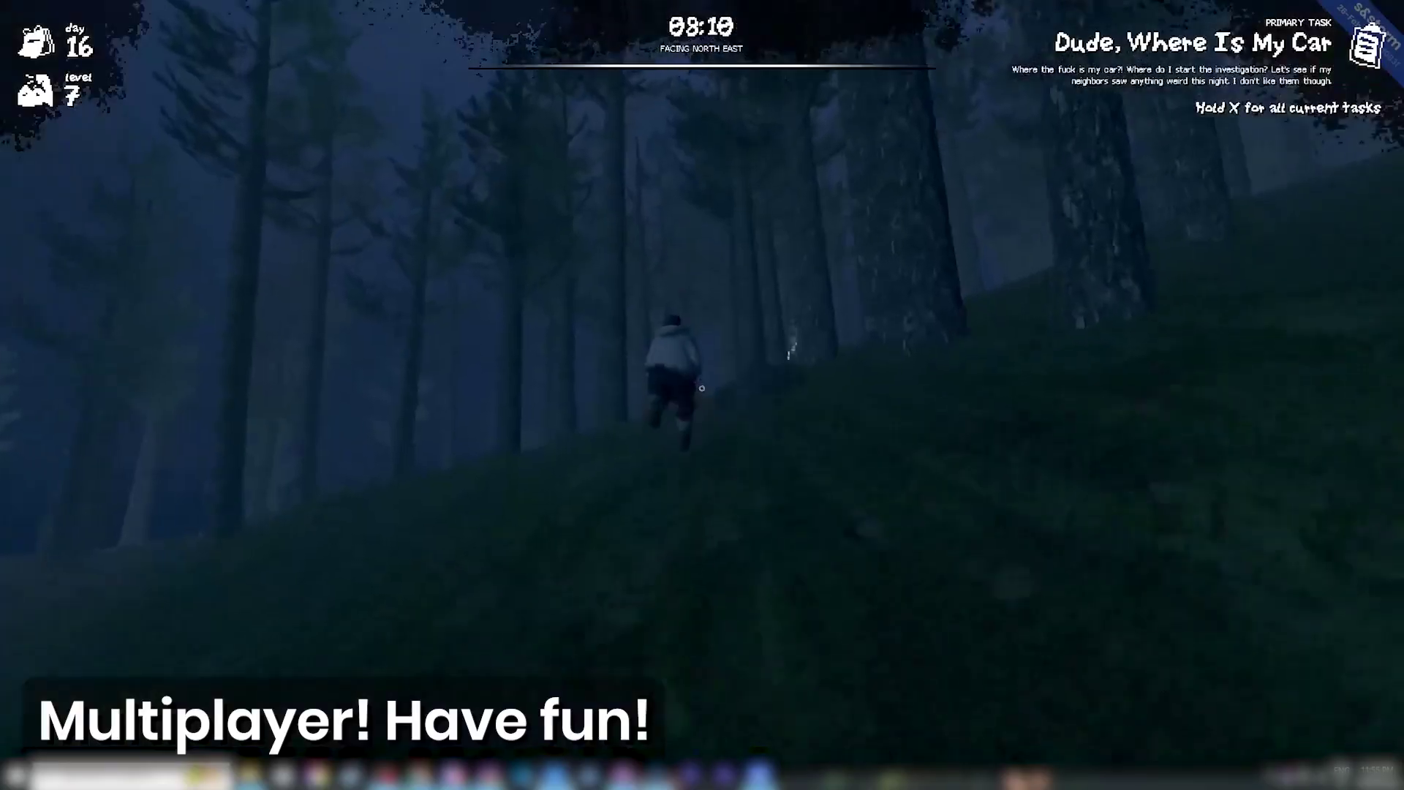
{"action": "key", "text": "w"}
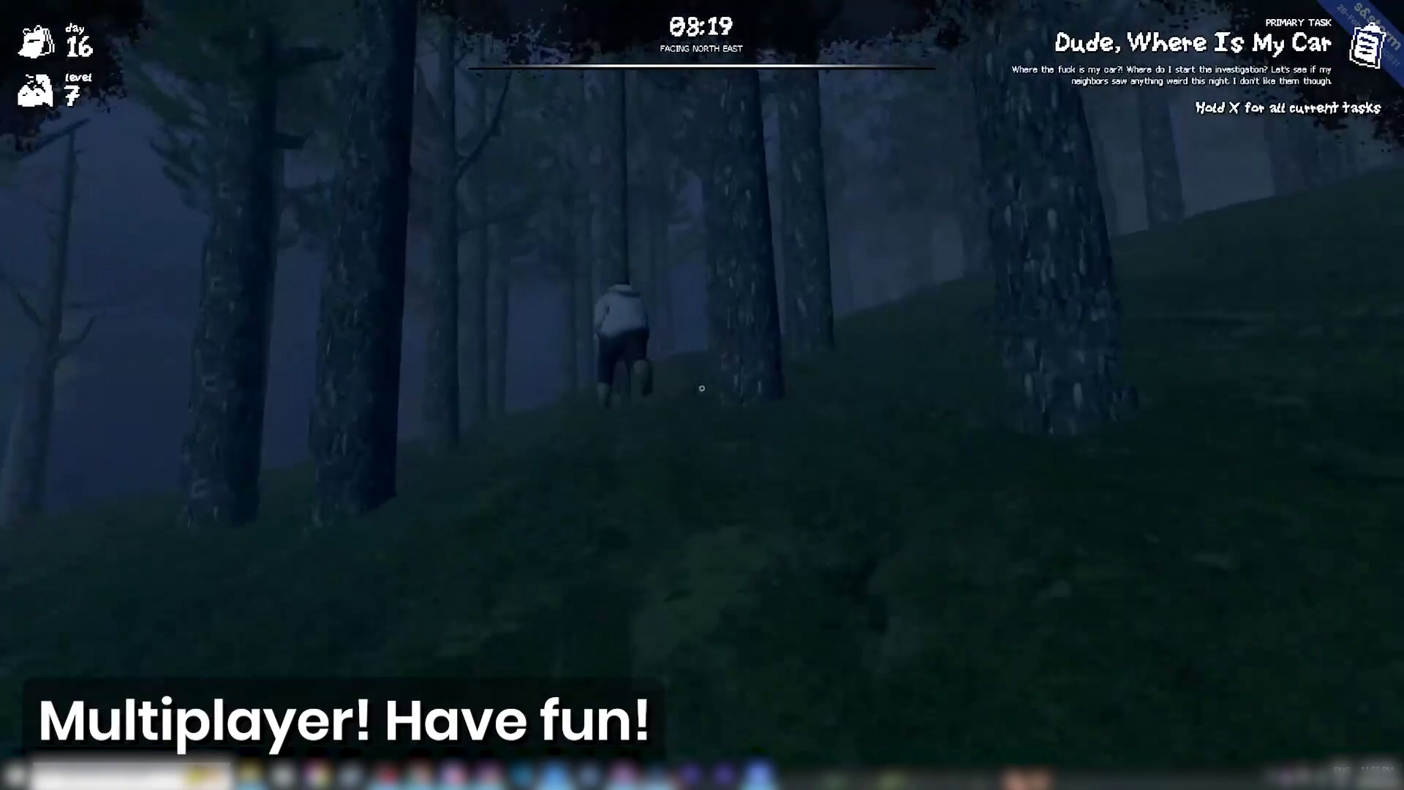
{"action": "key", "text": "w"}
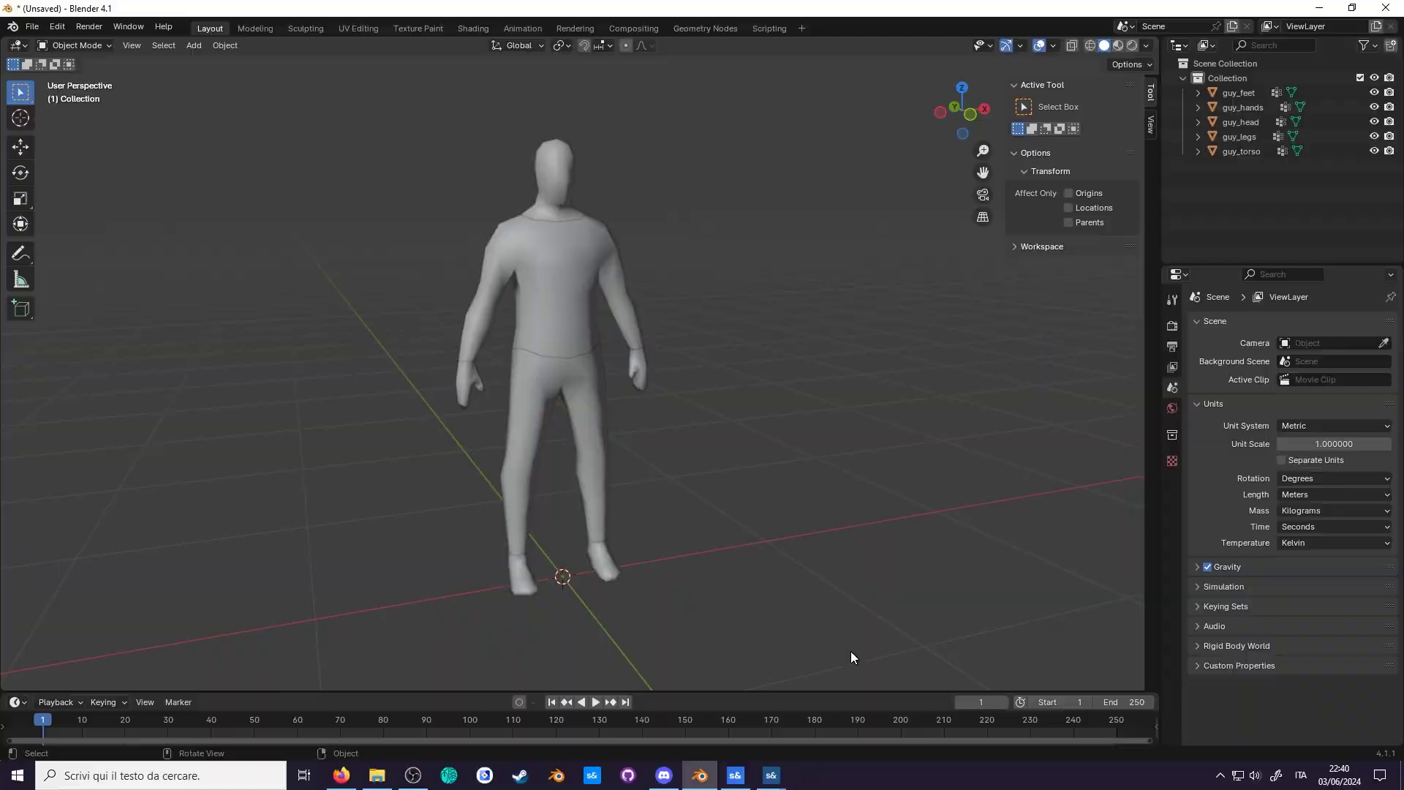
- Switch from Blender to the ModelDoc window showing guh.fbx with its five guy_ parts
{"action": "key", "text": "alt+Tab"}
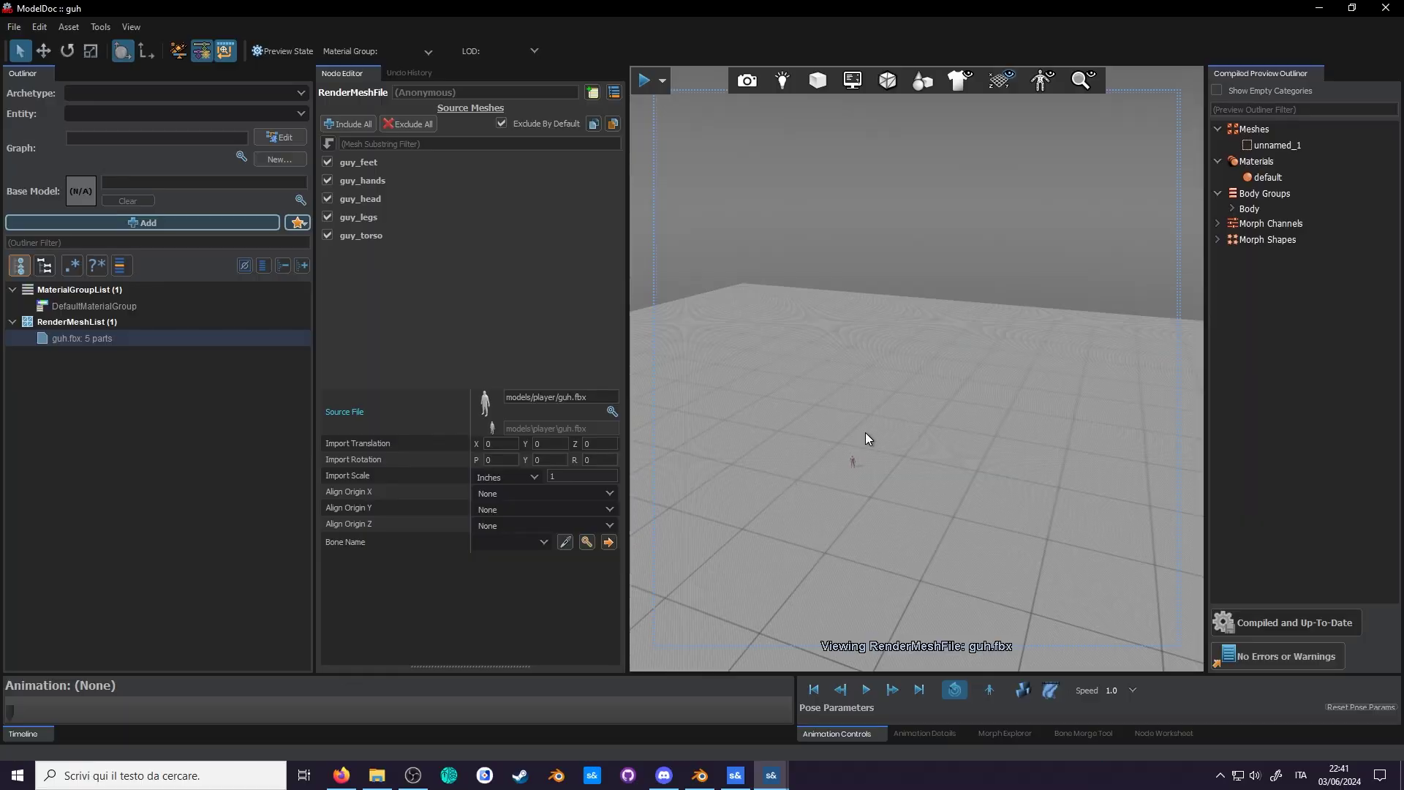
- Set the import scale and the ScaleAndMirror modifier to Meters (39.37), then recompile guh
{"action": "left_click", "coordinate": [532, 476]}
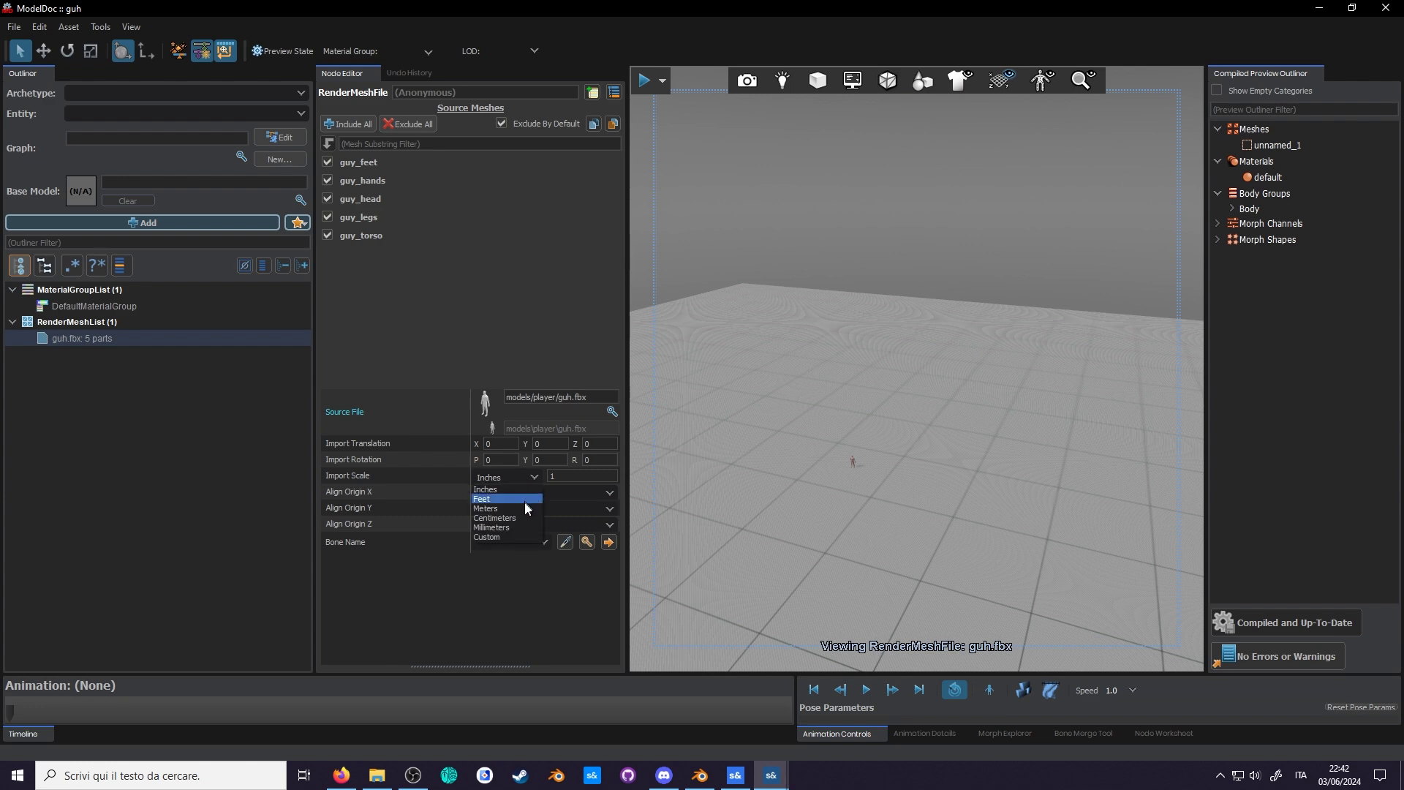
{"action": "left_click", "coordinate": [526, 508]}
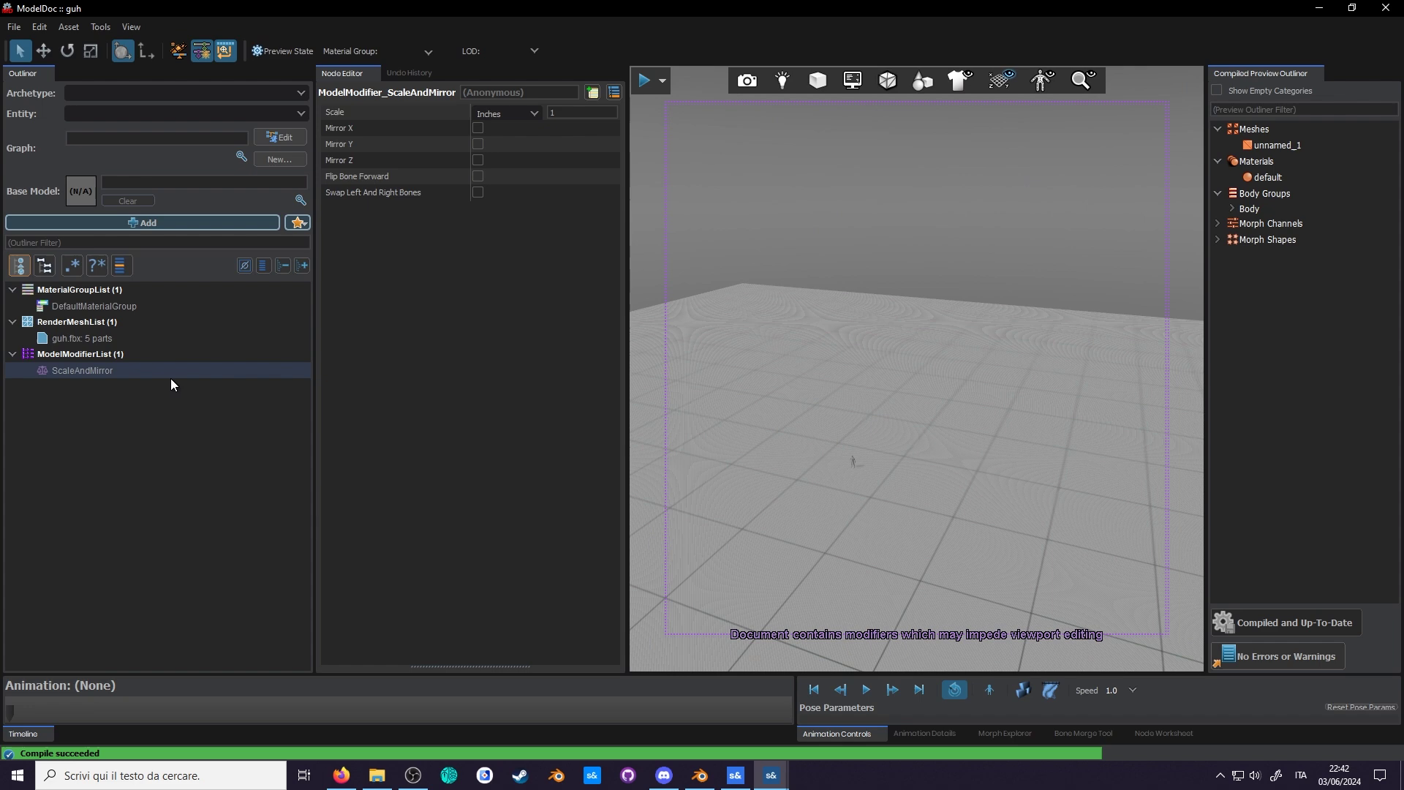
{"action": "left_click", "coordinate": [533, 115]}
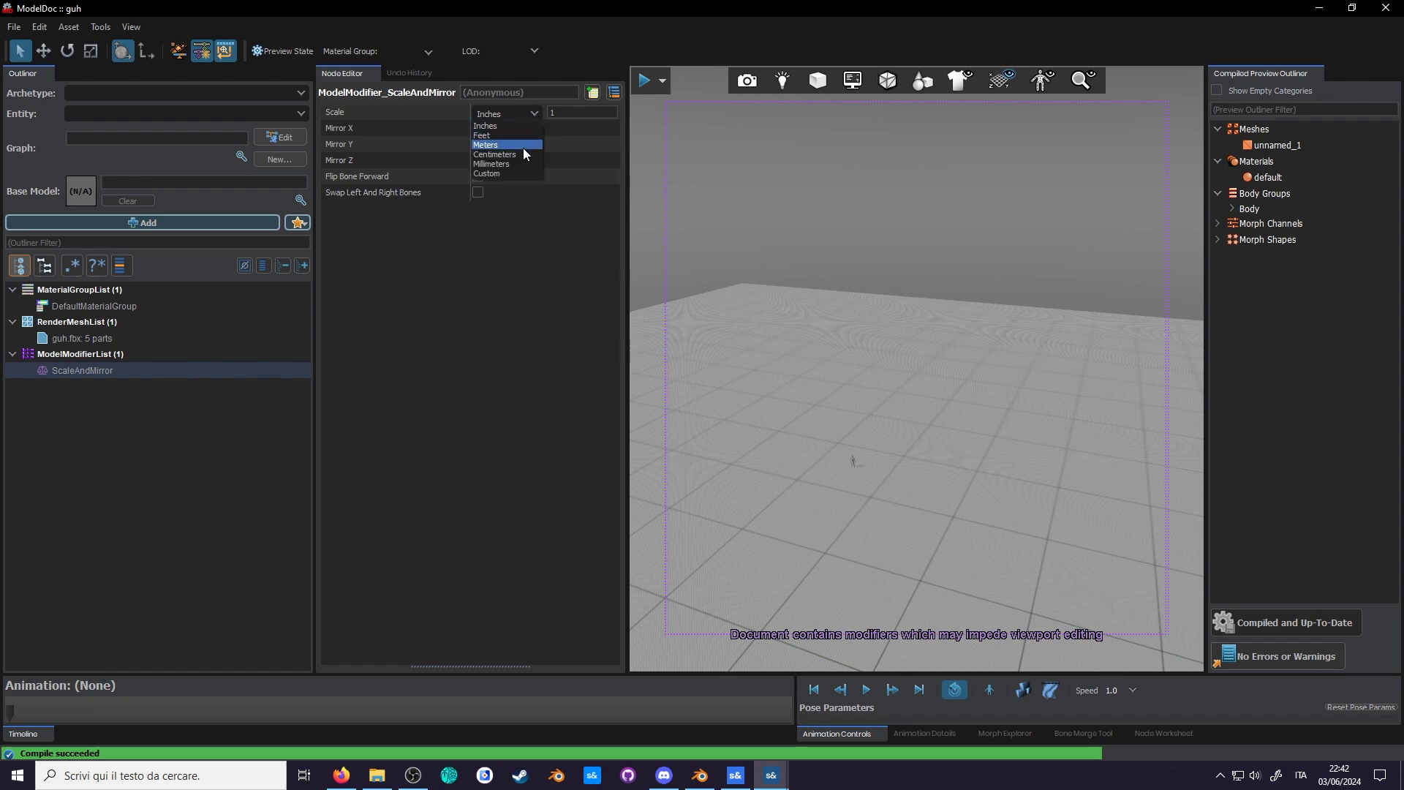
{"action": "left_click", "coordinate": [522, 147]}
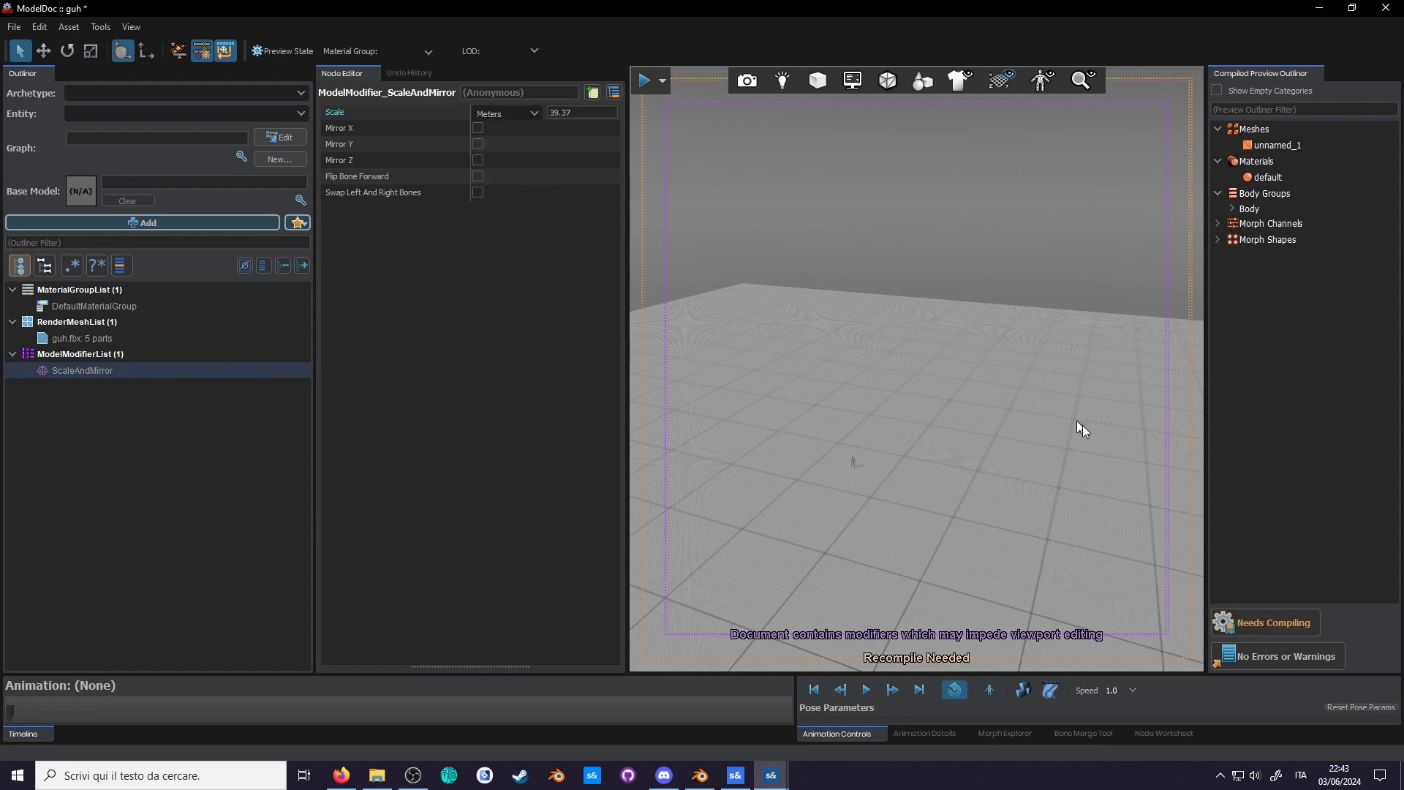
{"action": "left_click", "coordinate": [1252, 618]}
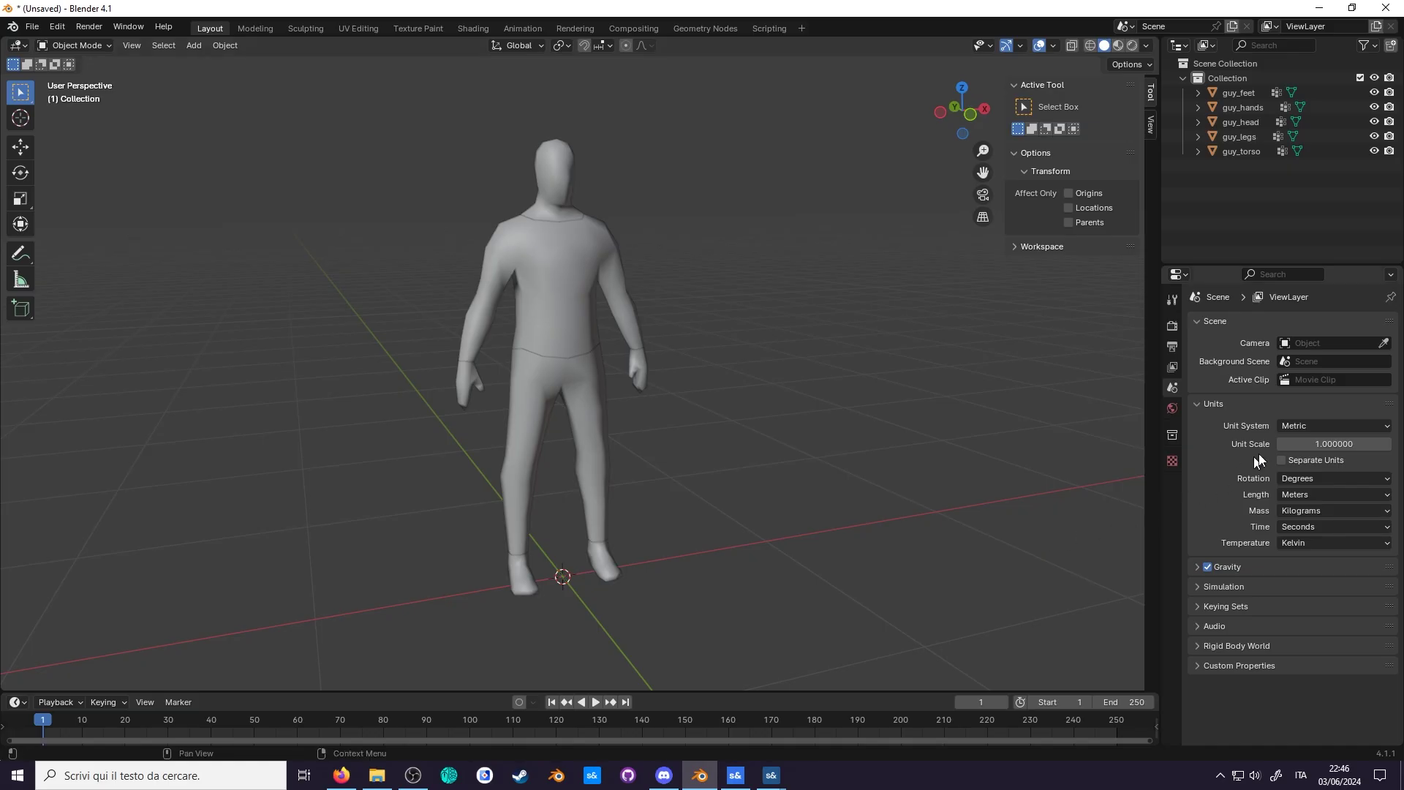
- Try Imperial units, return to Metric, and enter a Unit Scale of 0.0254
{"action": "left_click", "coordinate": [1296, 427]}
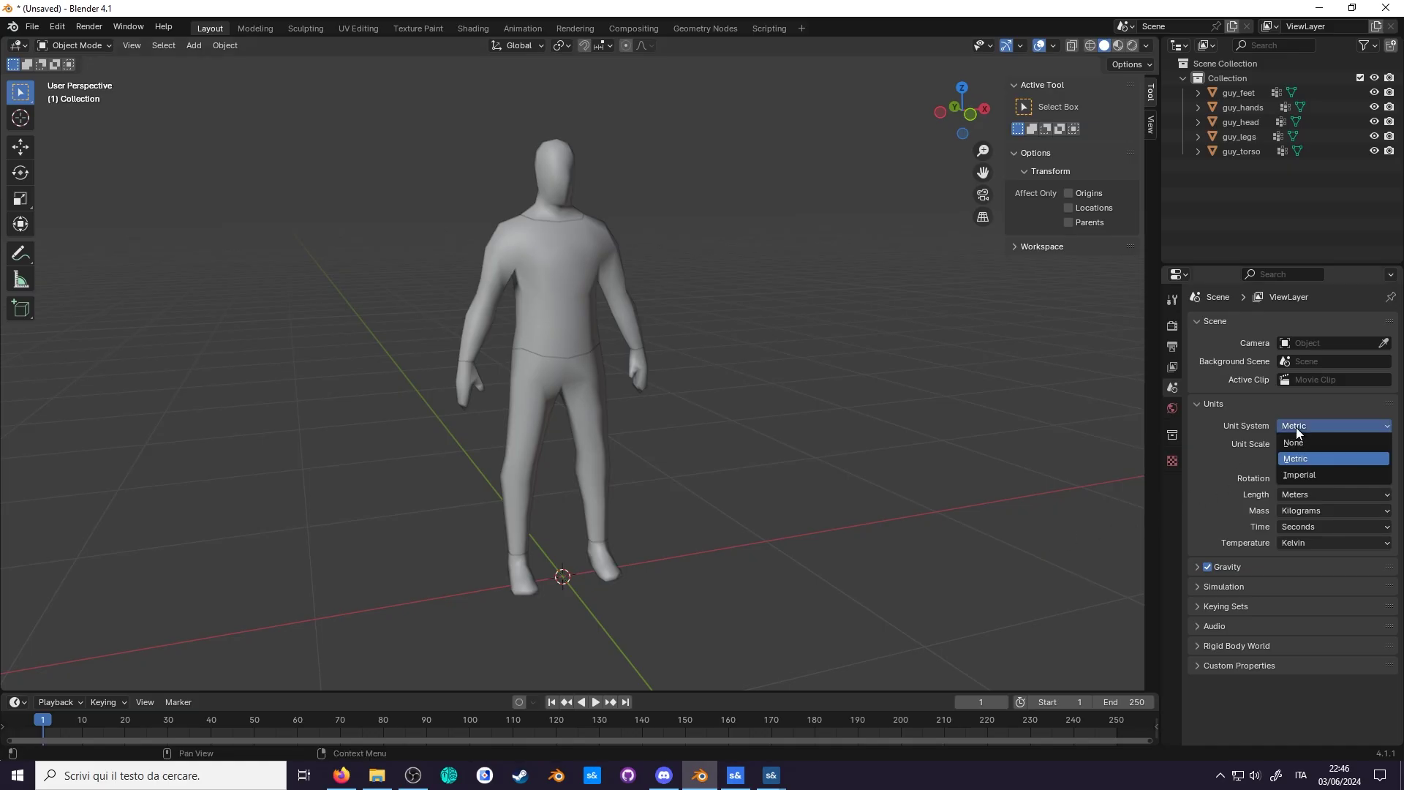
{"action": "left_click", "coordinate": [1301, 472]}
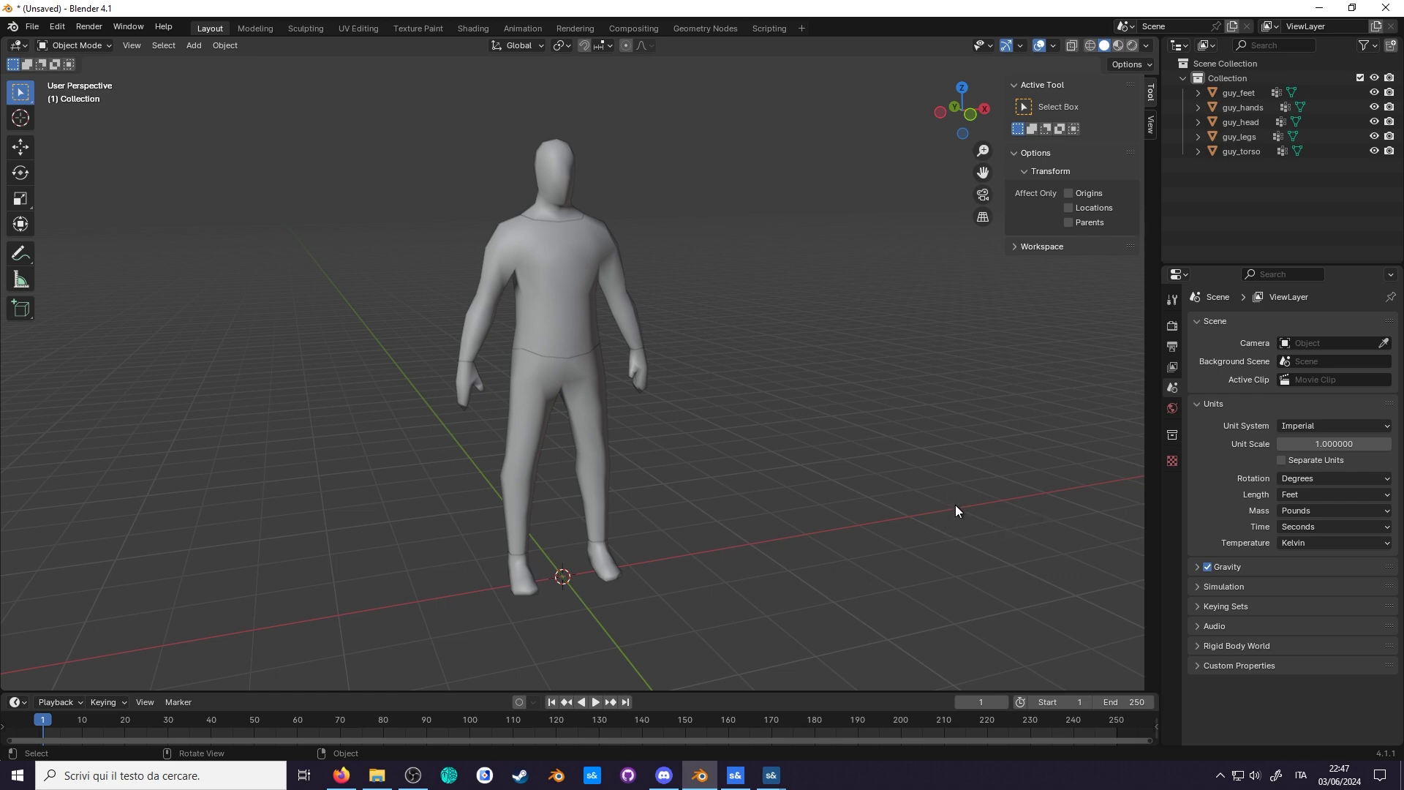
{"action": "left_click", "coordinate": [1301, 427]}
{"action": "left_click", "coordinate": [1302, 455]}
{"action": "left_click", "coordinate": [1306, 444]}
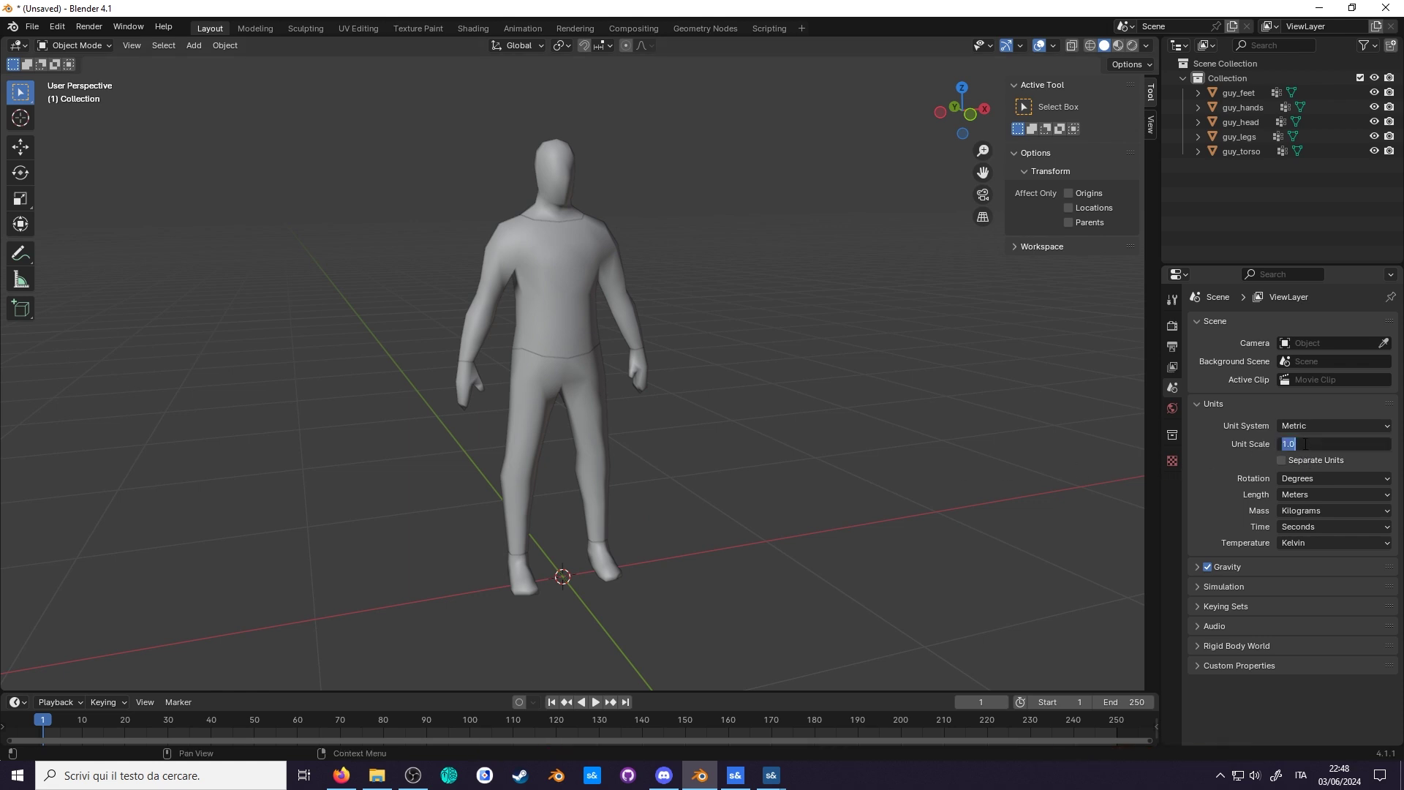
{"action": "type", "text": "0.0254"}
{"action": "key", "text": "Return"}
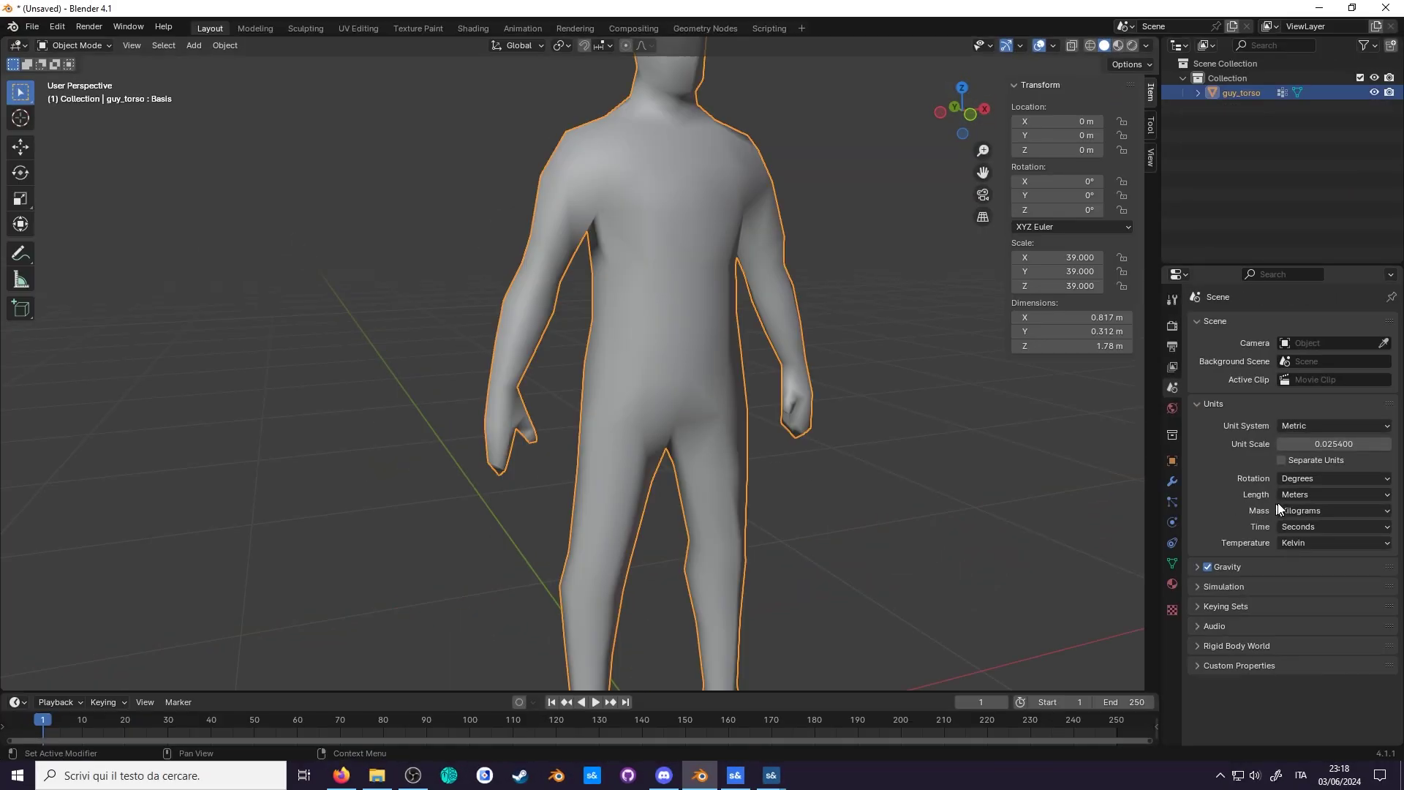
- Switch the length unit to Centimeters, then back to Meters
{"action": "left_click", "coordinate": [1296, 495]}
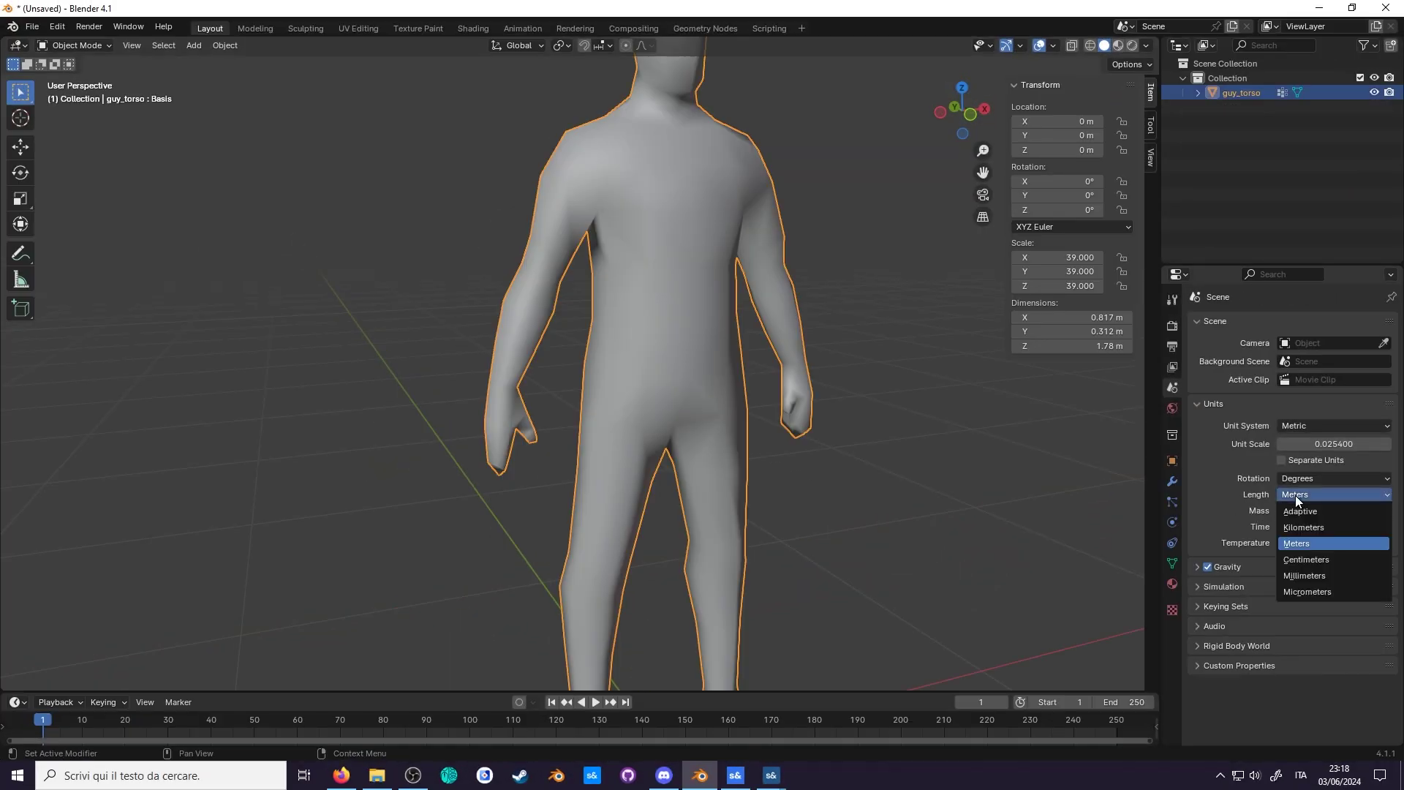
{"action": "left_click", "coordinate": [1309, 559]}
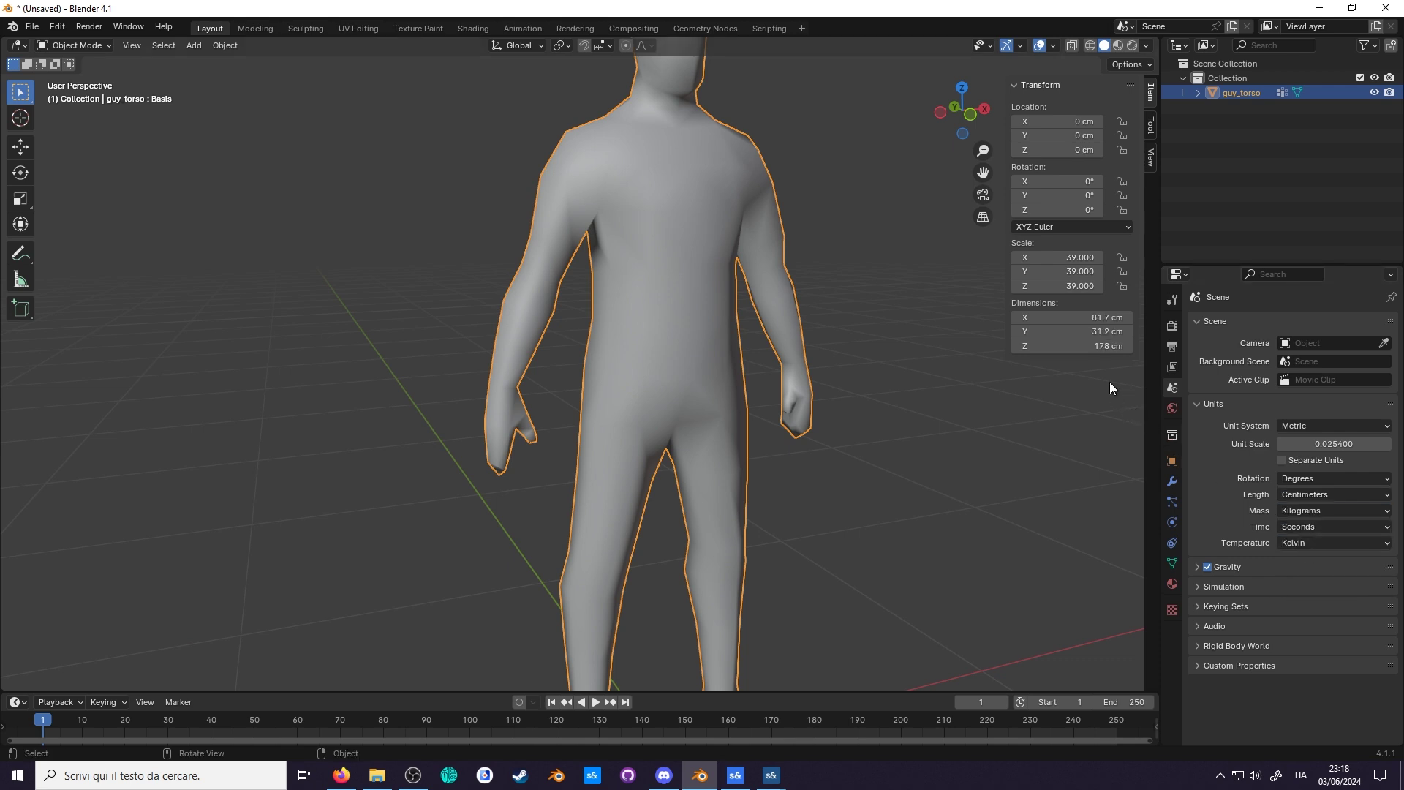
{"action": "left_click", "coordinate": [1299, 493]}
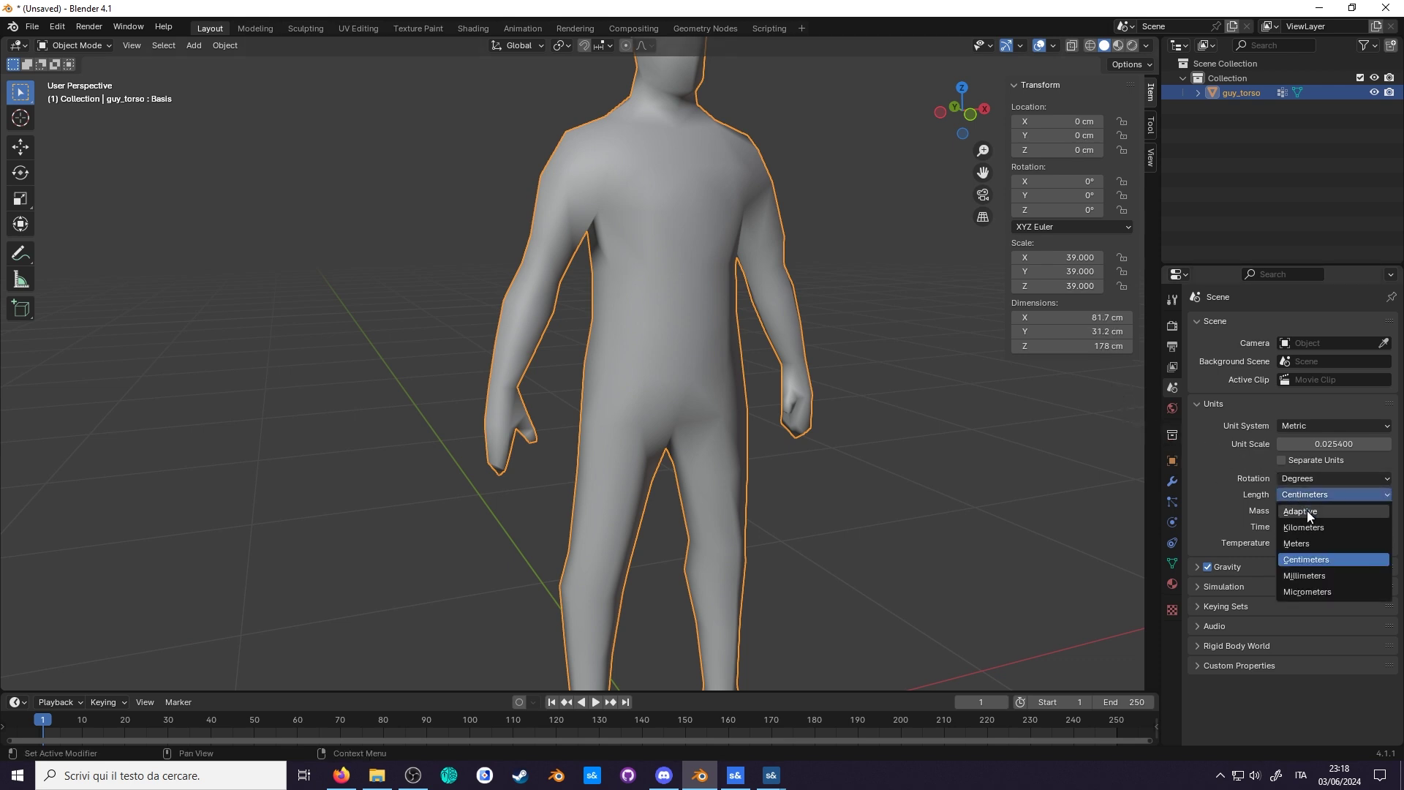
{"action": "left_click", "coordinate": [1314, 542]}
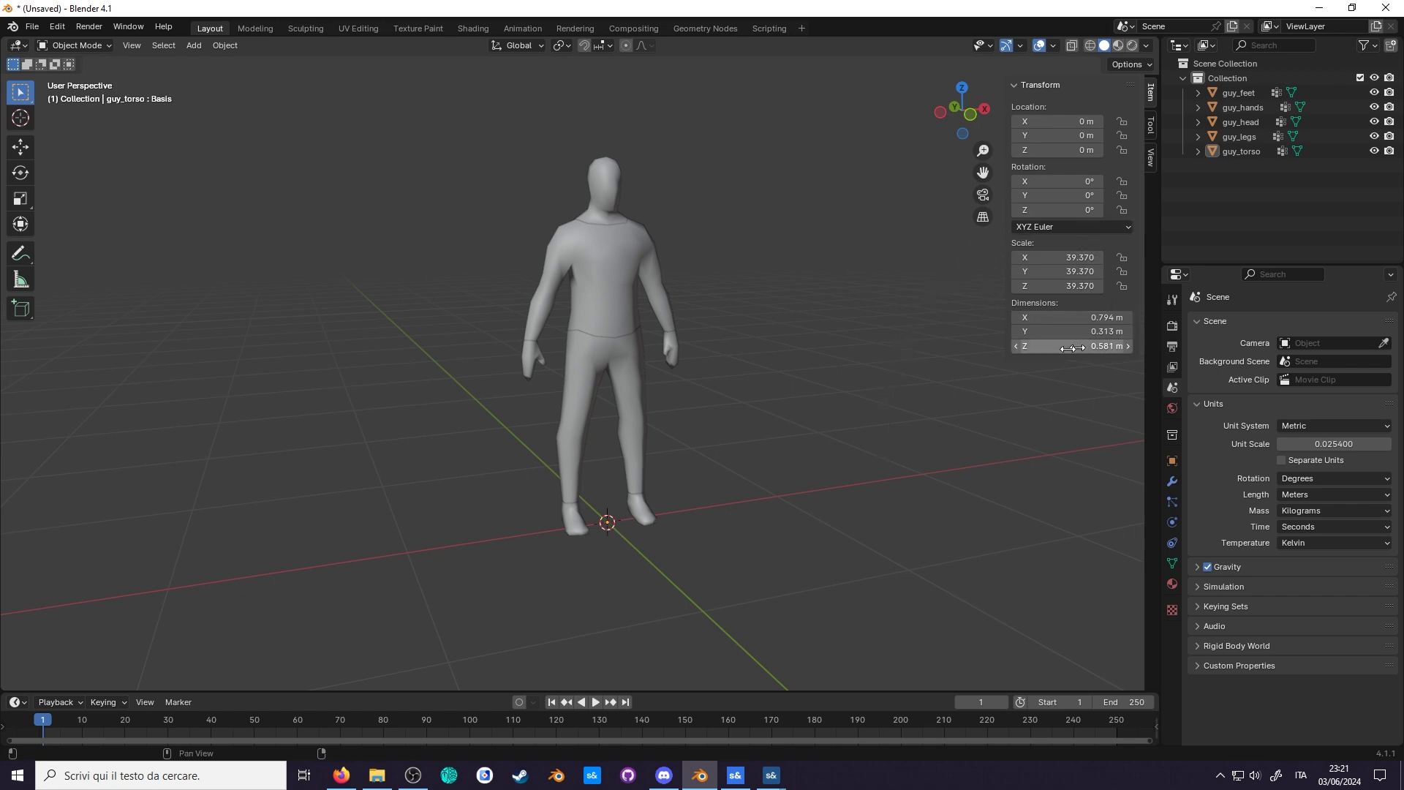
- Set the viewport Clip End to 1000 m and Clip Start to 0.000254 m
{"action": "left_click", "coordinate": [1147, 161]}
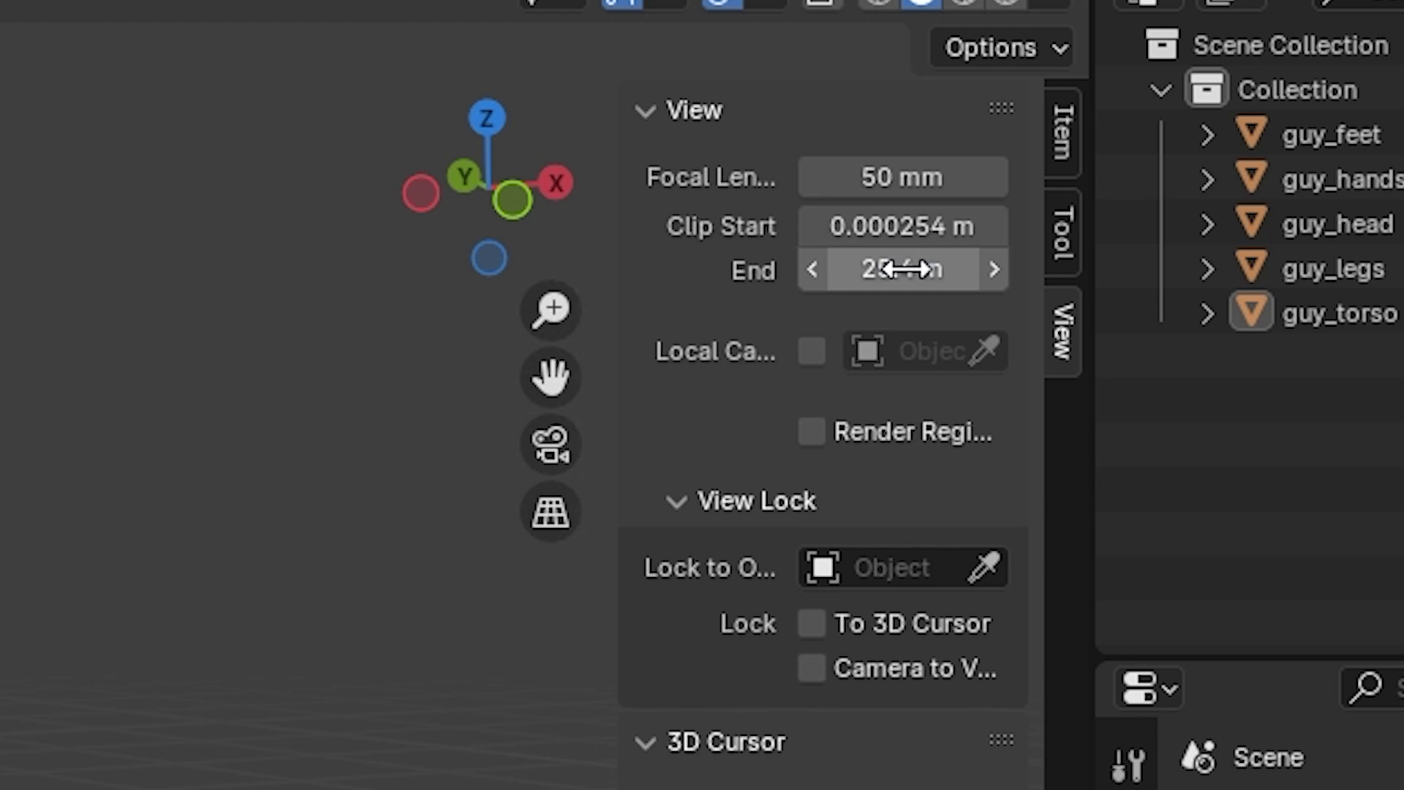
{"action": "left_click", "coordinate": [1040, 177]}
{"action": "type", "text": "1000"}
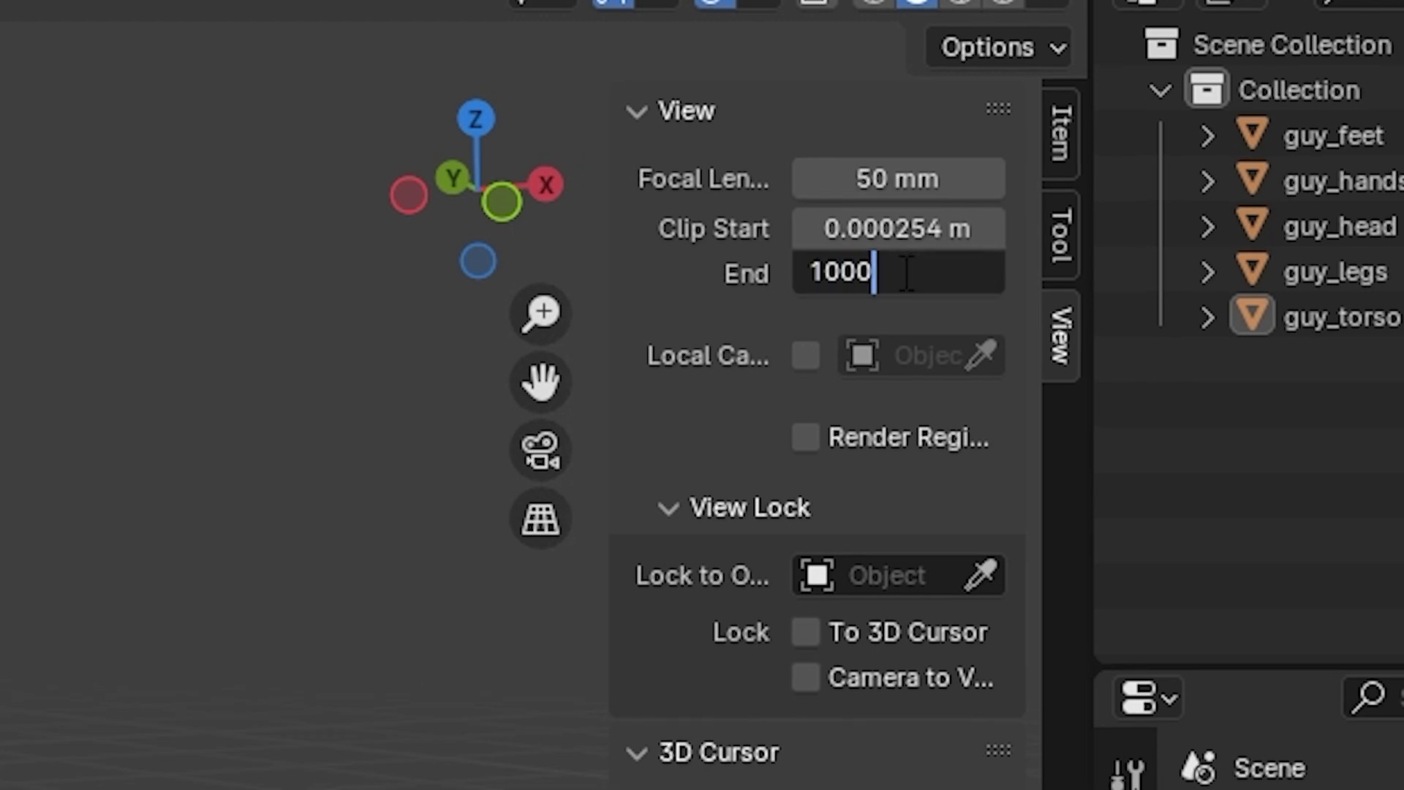
{"action": "key", "text": "Return"}
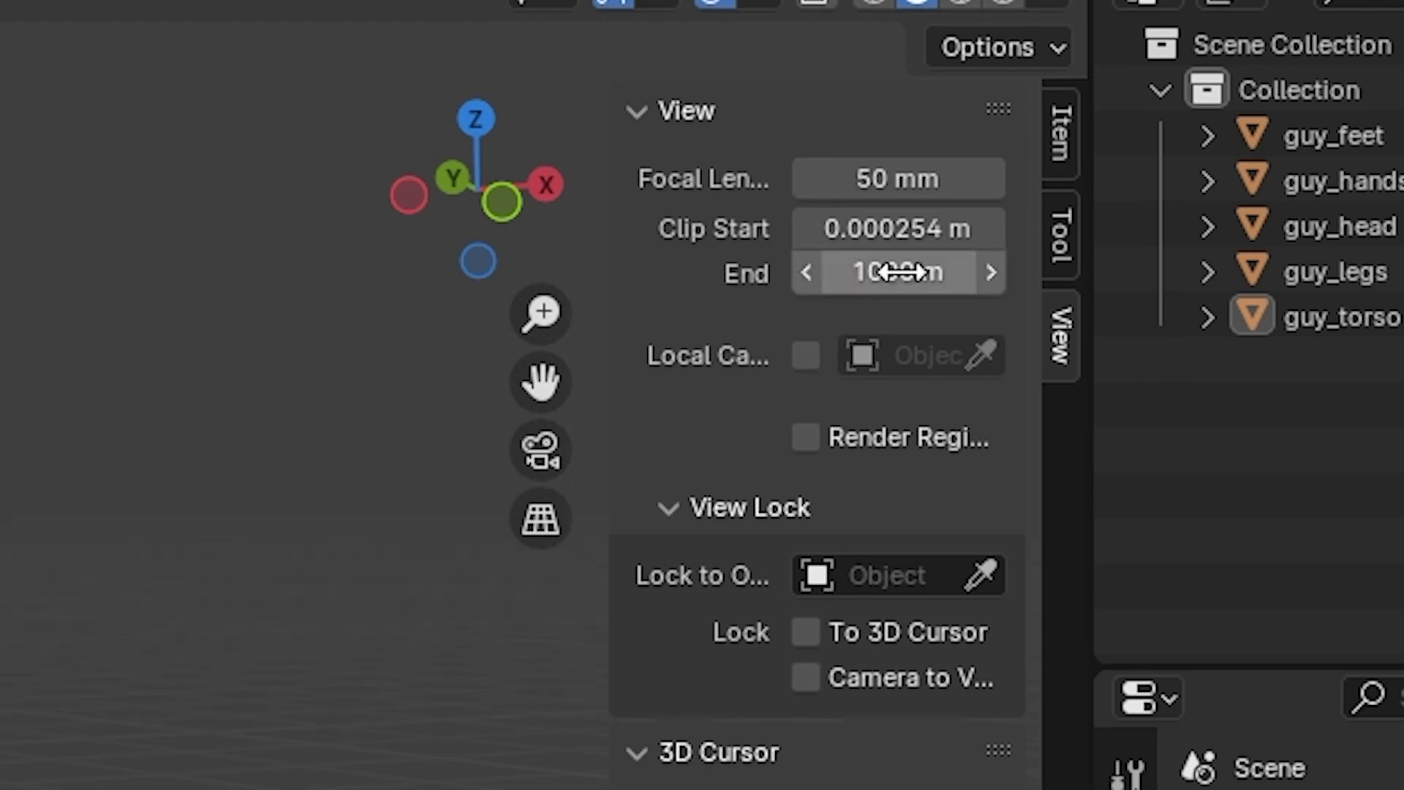
{"action": "left_click", "coordinate": [878, 226]}
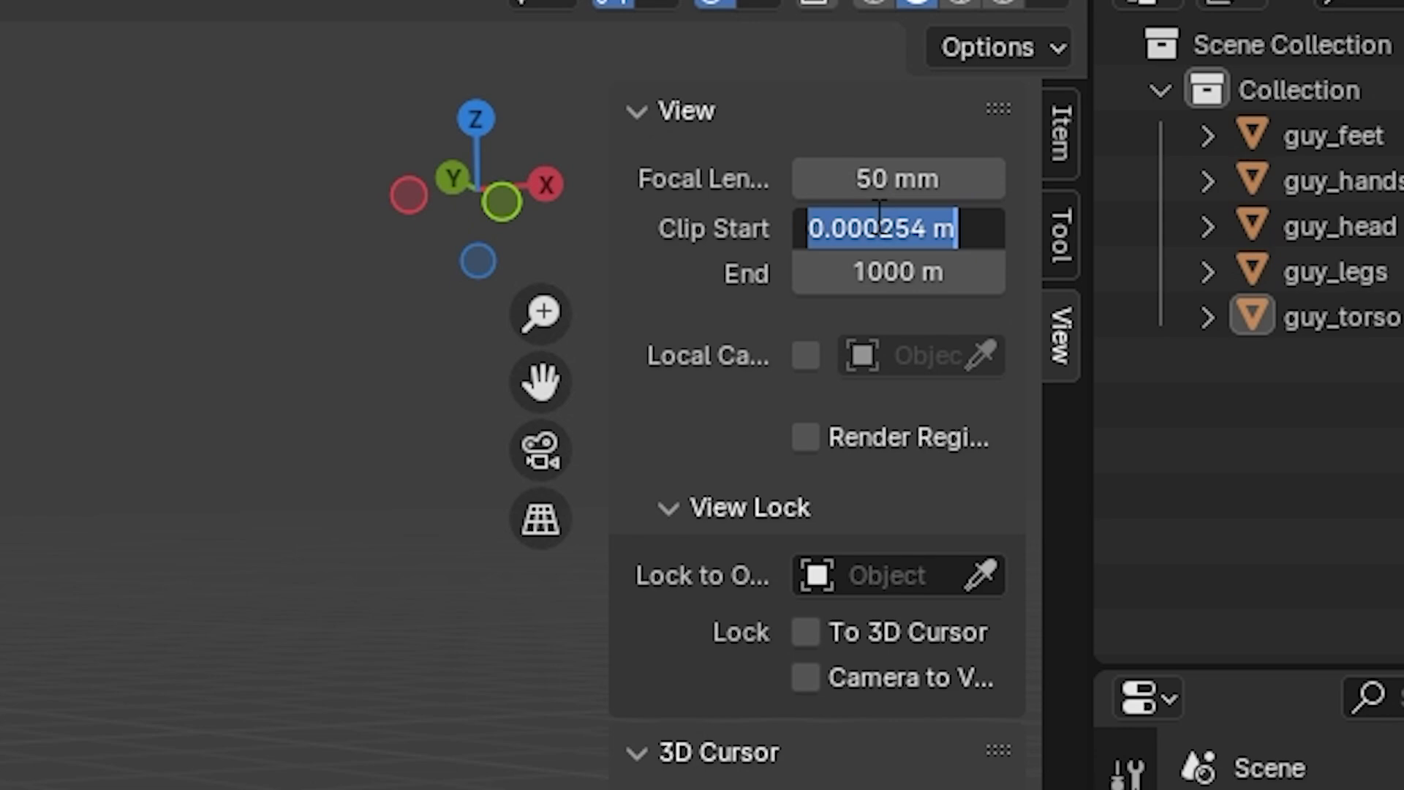
{"action": "left_click", "coordinate": [878, 228]}
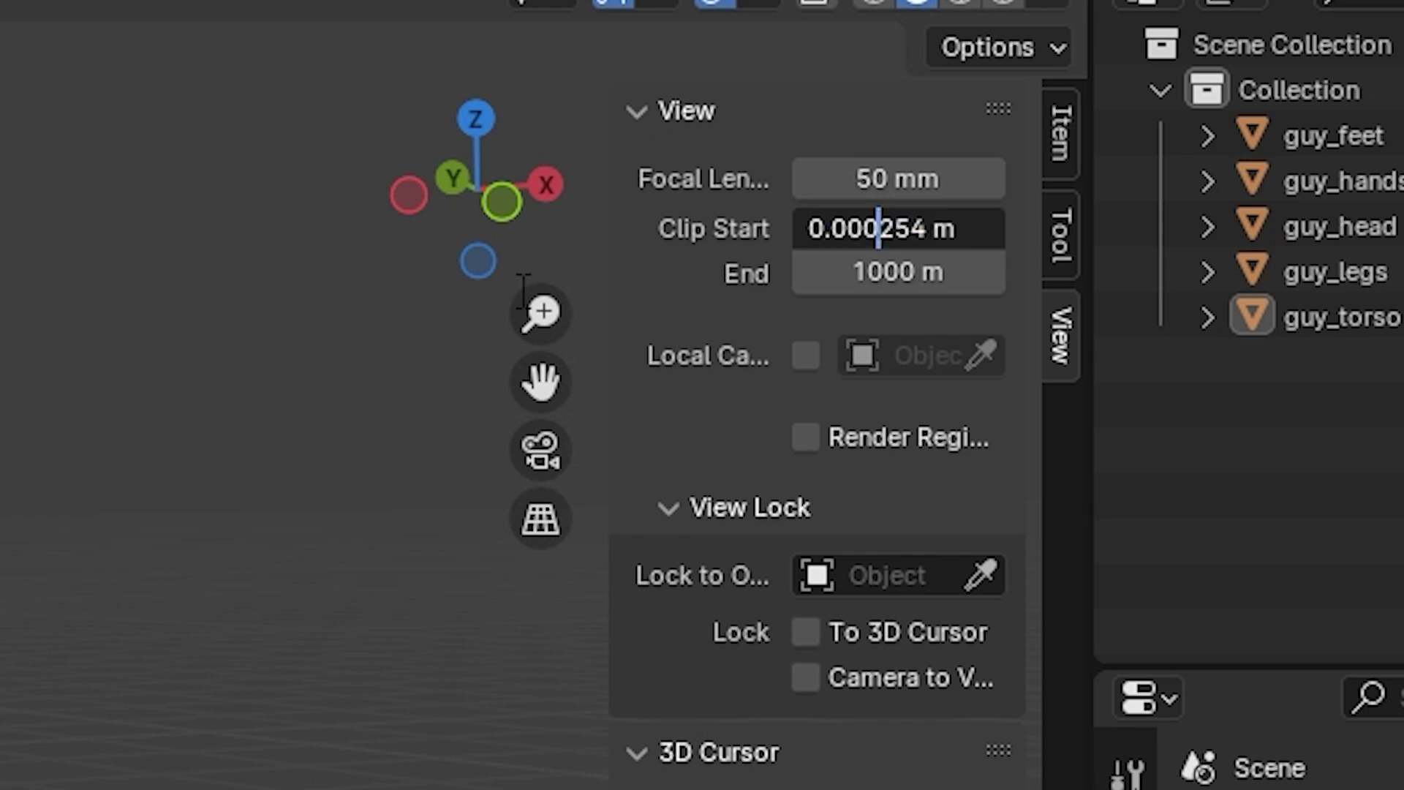
{"action": "key", "text": "BackSpace"}
{"action": "type", "text": "0"}
{"action": "key", "text": "Return"}
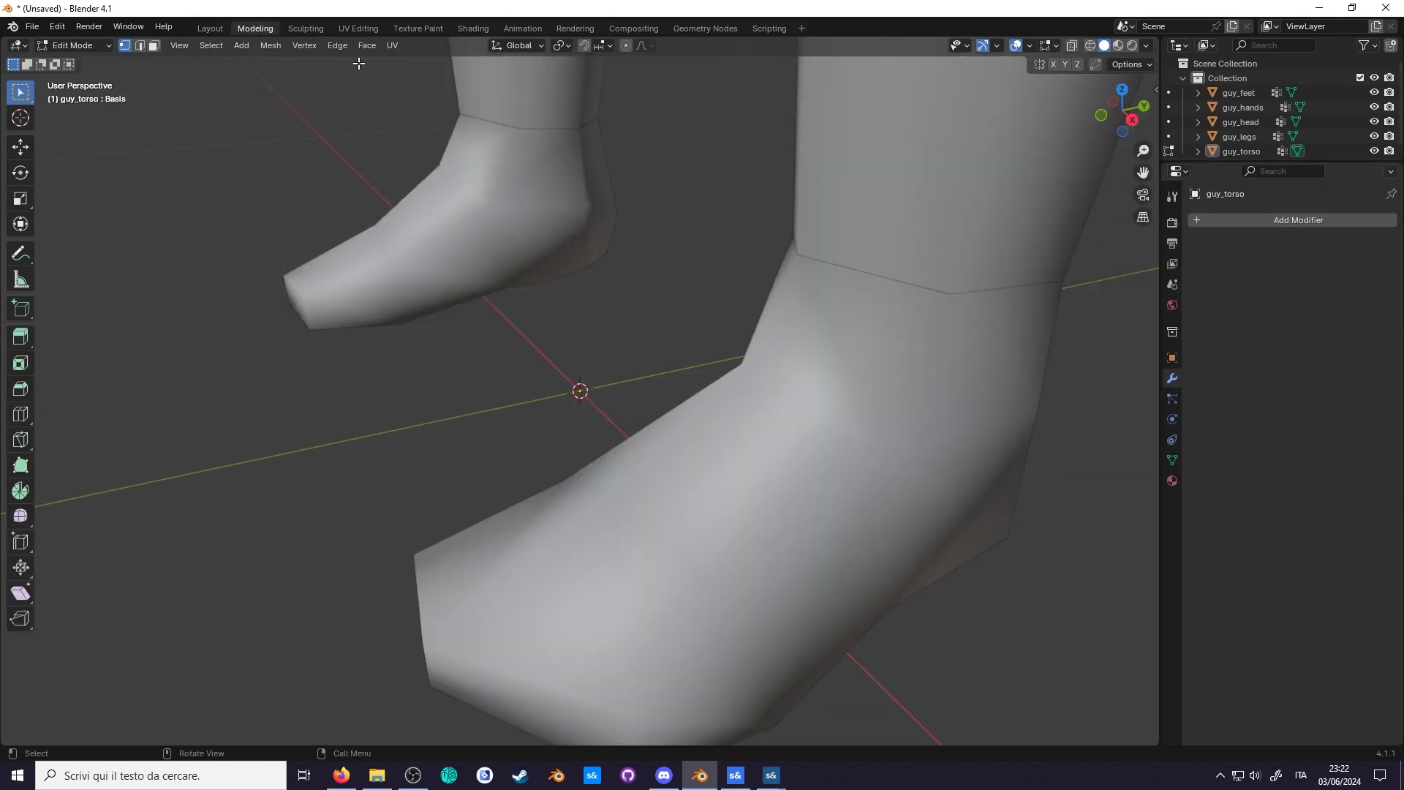
- In the N side panel's View settings, set Clip End to 1000 m
{"action": "key", "text": "n"}
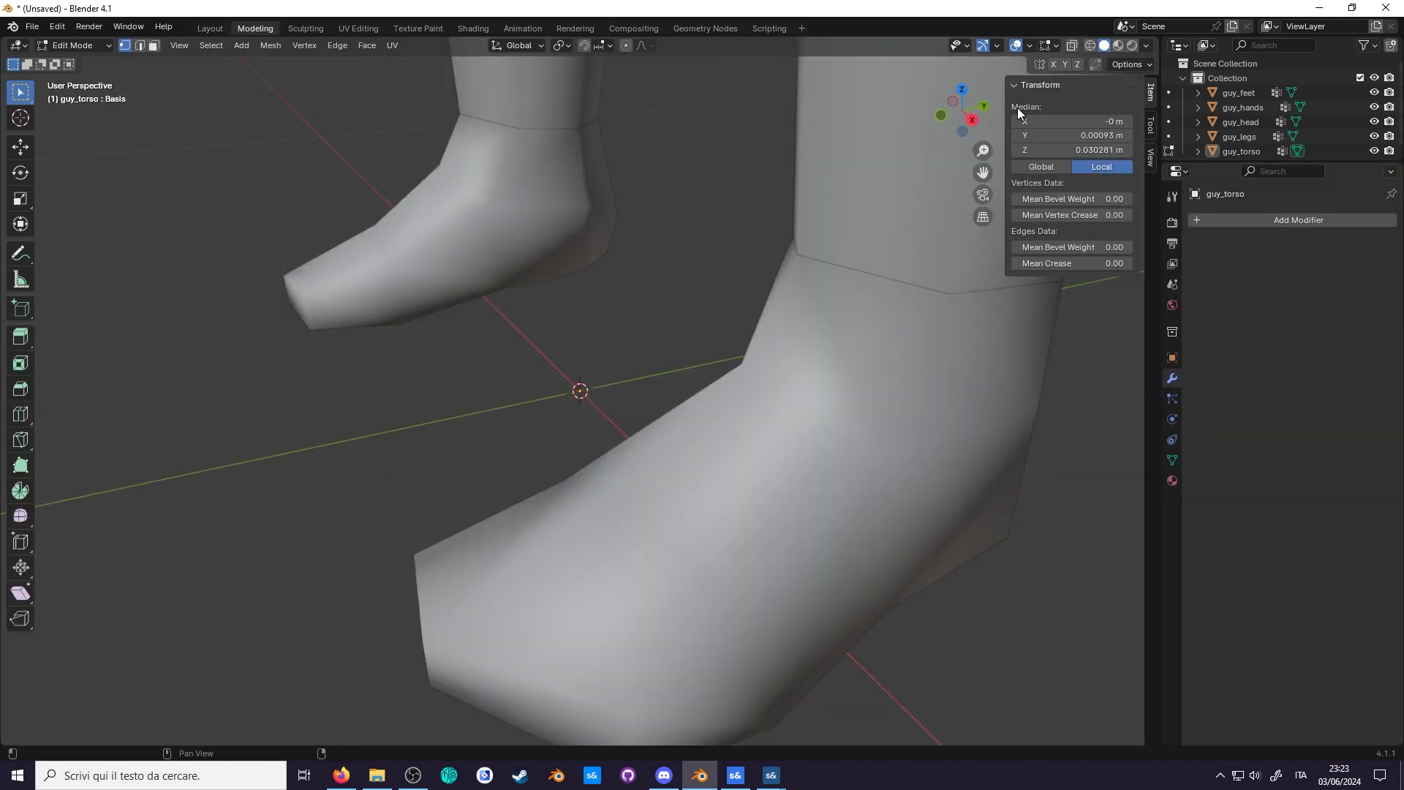
{"action": "left_click", "coordinate": [1150, 156]}
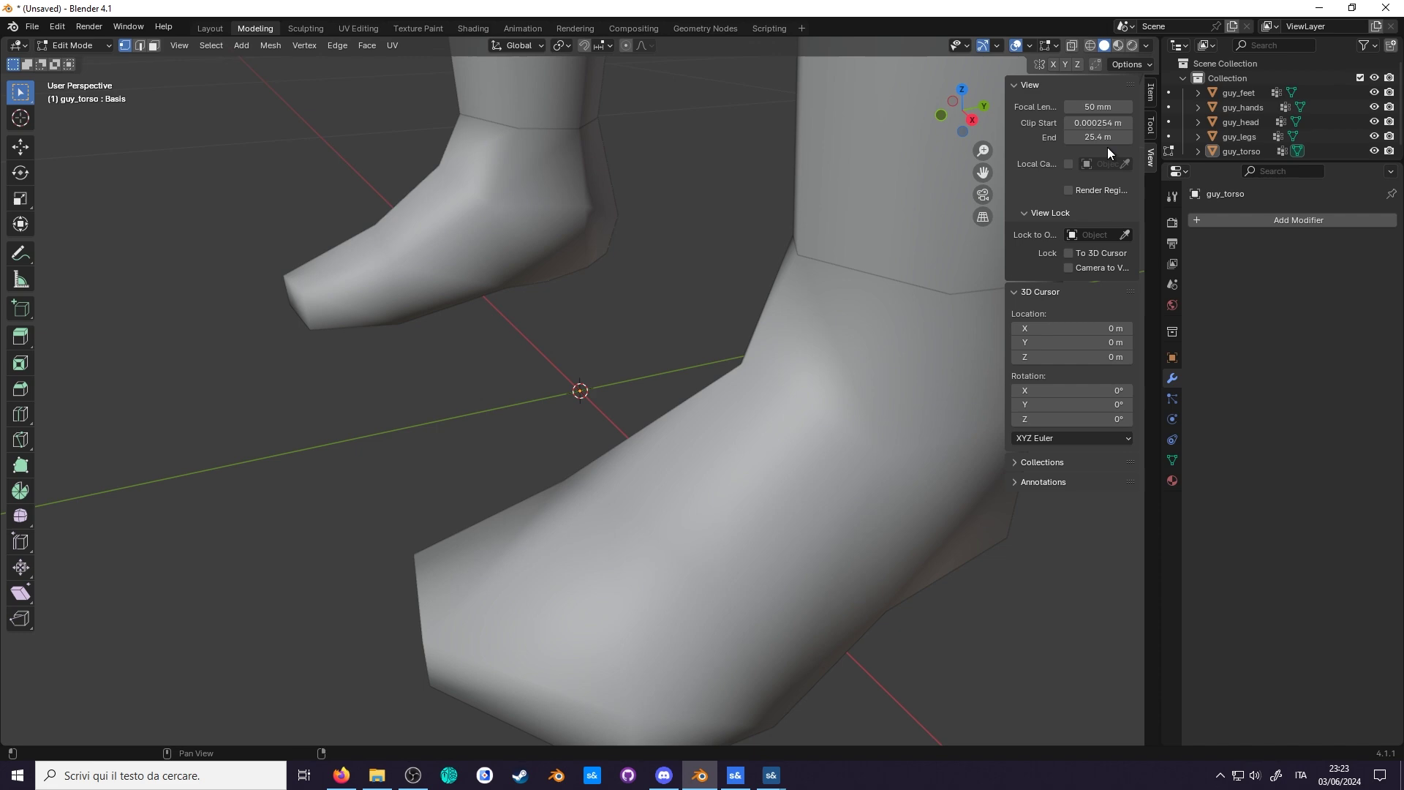
{"action": "left_click", "coordinate": [1084, 138]}
{"action": "type", "text": "1000"}
{"action": "key", "text": "Return"}
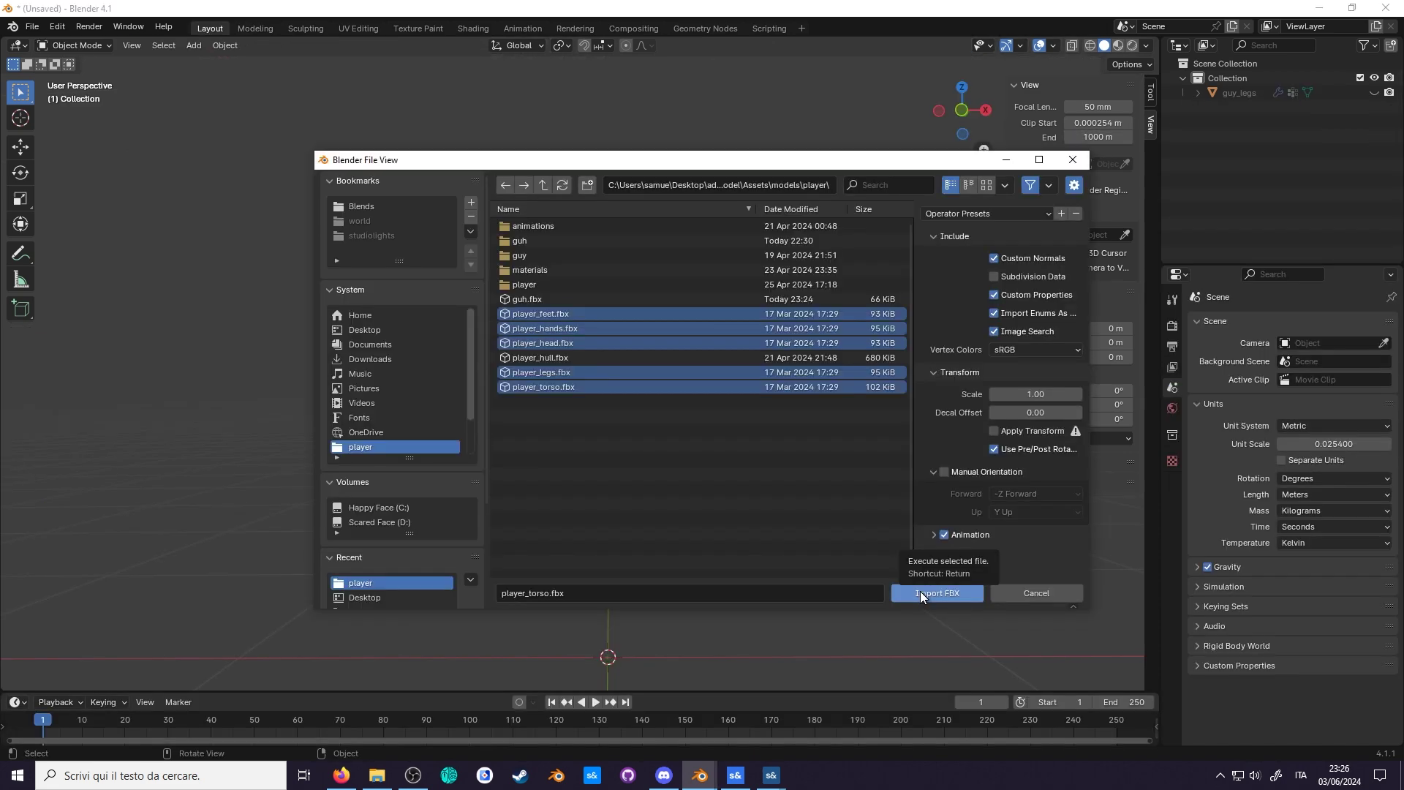
- Import the five chosen player part FBX files and look around the character
{"action": "left_click", "coordinate": [920, 592]}
{"action": "scroll", "coordinate": [744, 520], "scroll_direction": "down", "scroll_amount": 4}
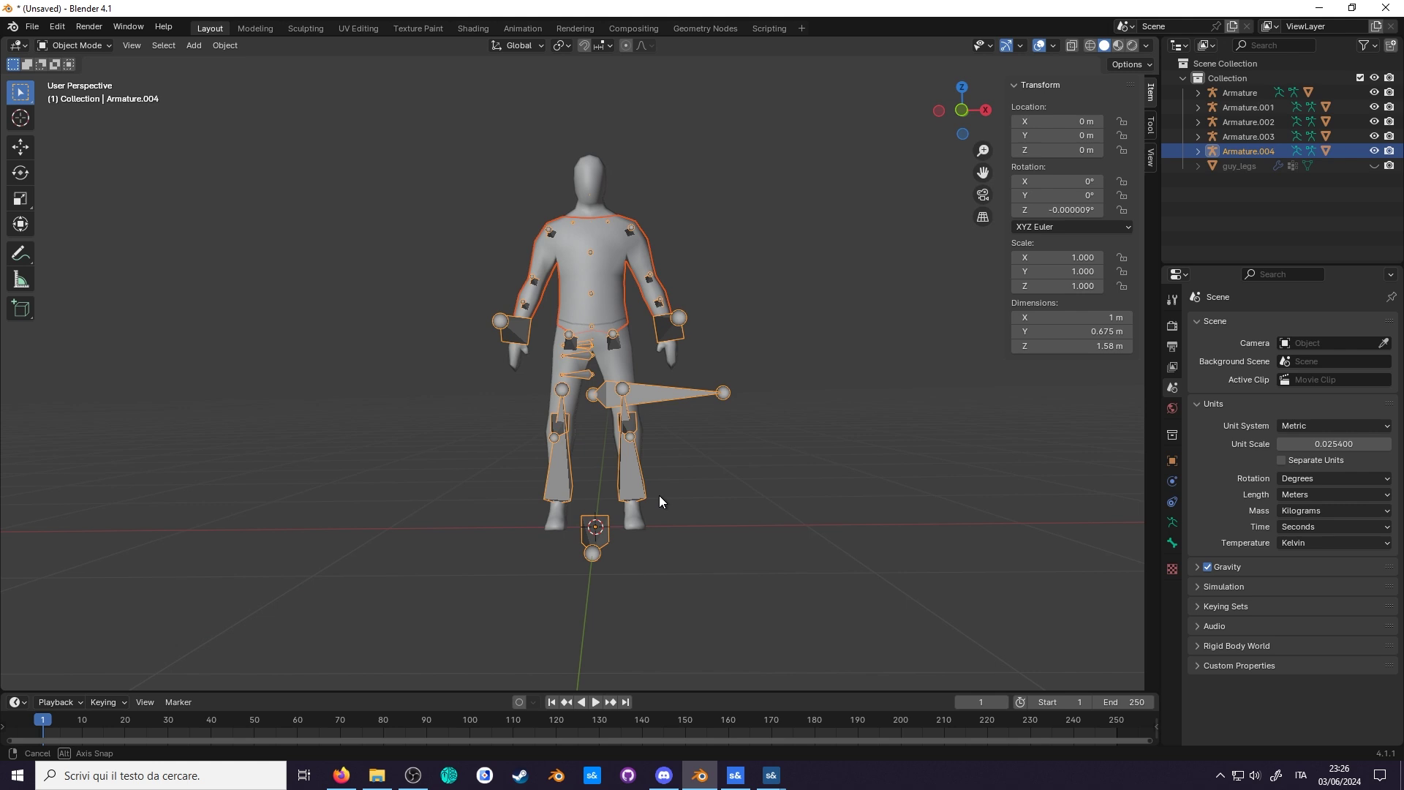
{"action": "middle_click_drag", "start_coordinate": [660, 502], "coordinate": [609, 424]}
- Delete the duplicate Armature.004 and guy_legs.001, then return to ModelDoc
{"action": "left_click", "coordinate": [586, 396], "text": "shift"}
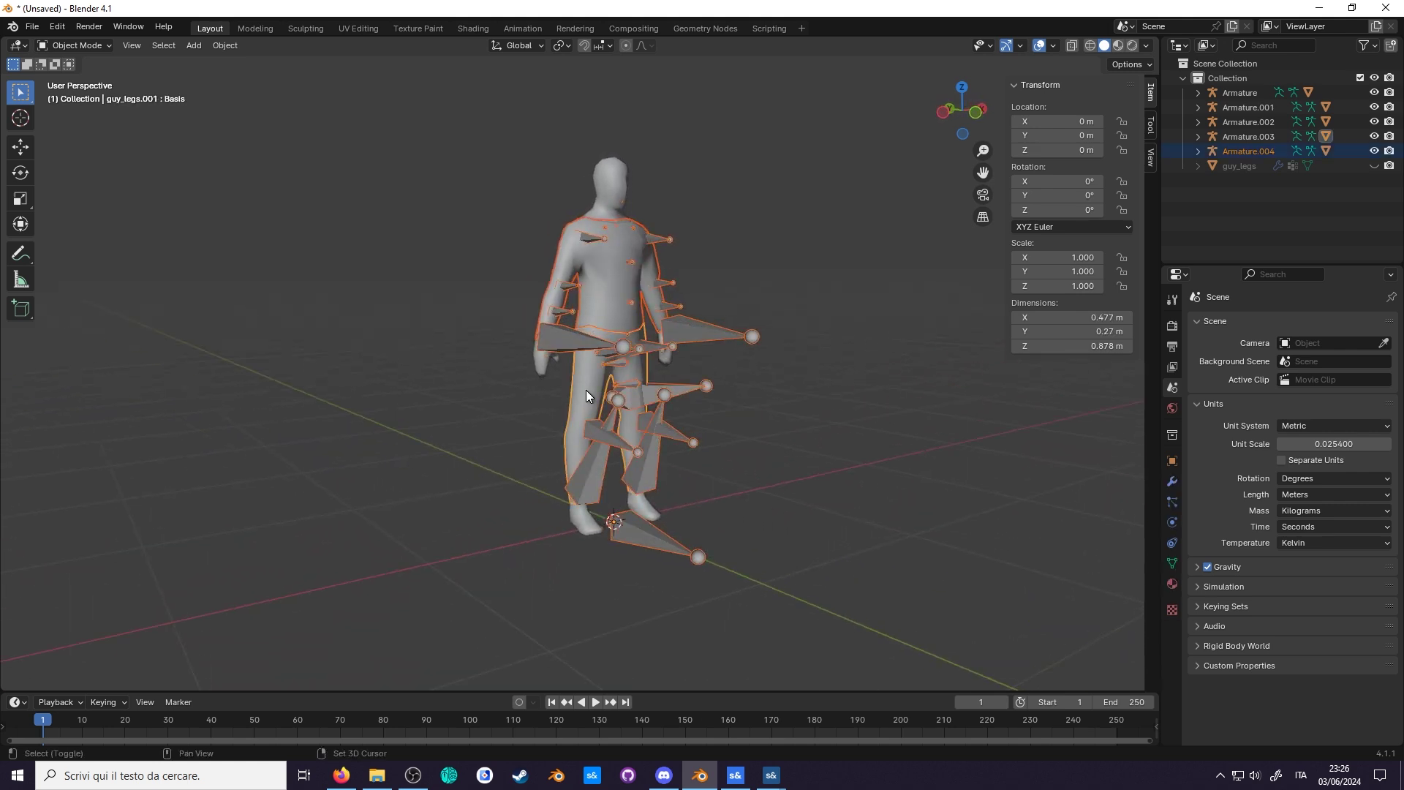
{"action": "key", "text": "x"}
{"action": "left_click", "coordinate": [586, 389]}
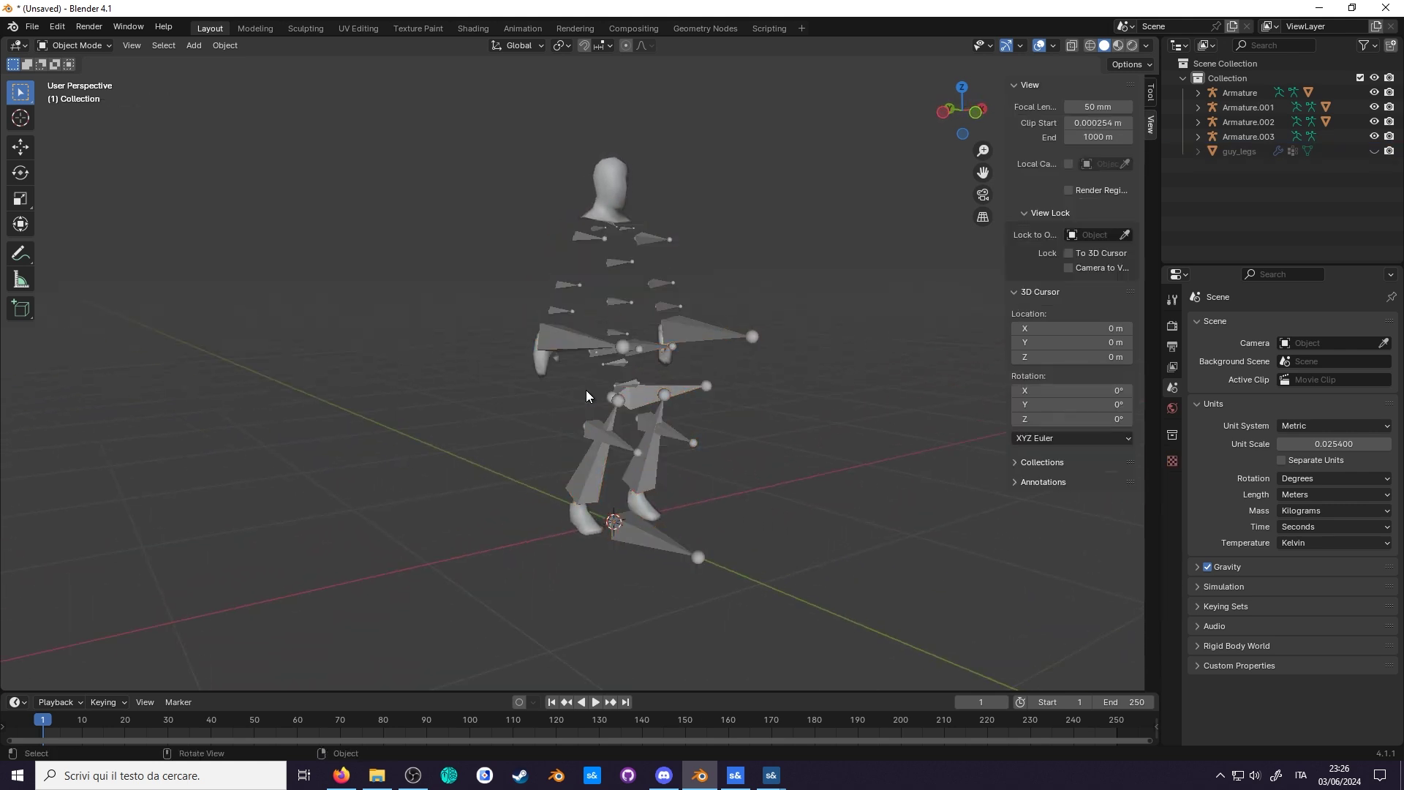
{"action": "scroll", "coordinate": [638, 450], "scroll_direction": "up", "scroll_amount": 5}
{"action": "middle_click_drag", "start_coordinate": [637, 450], "coordinate": [714, 451]}
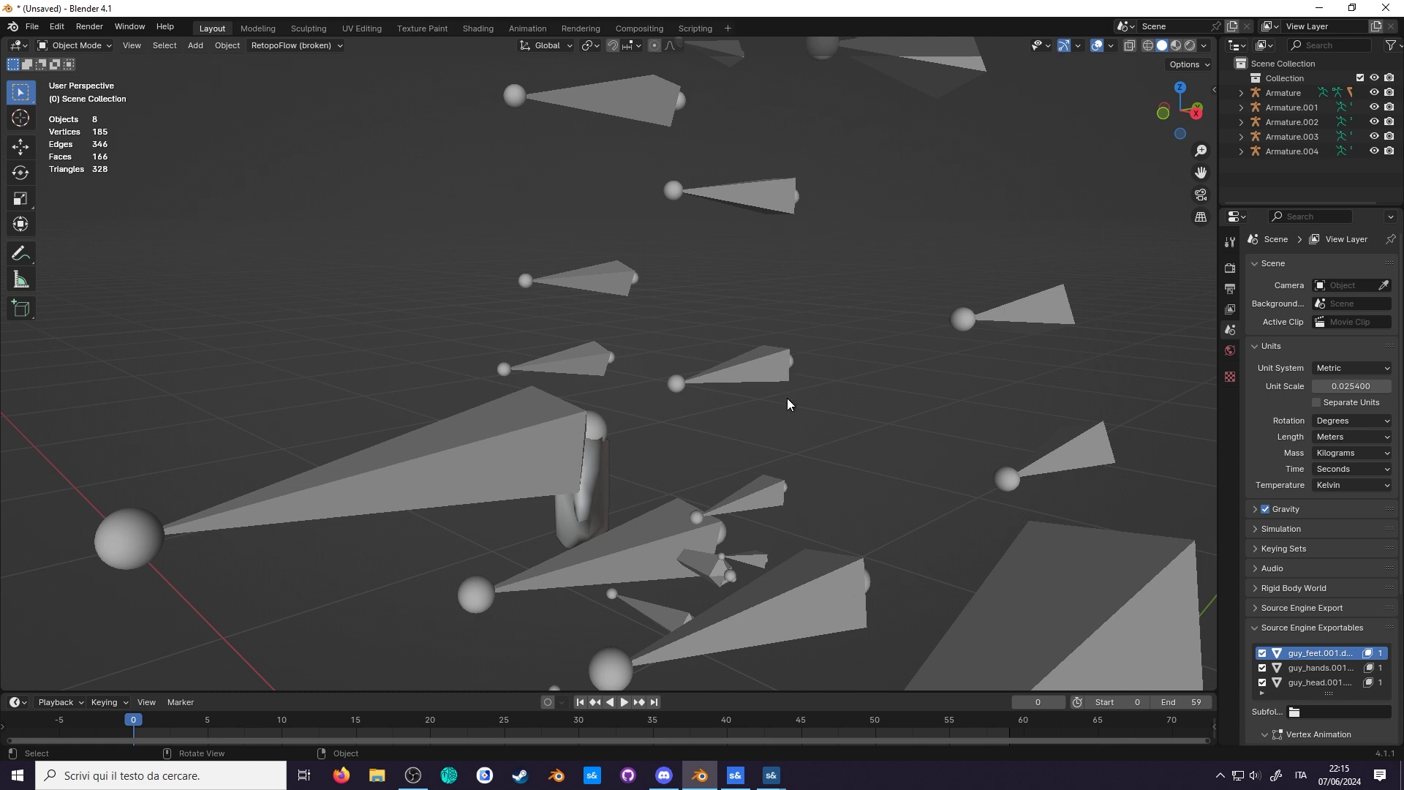
{"action": "key", "text": "alt+Tab"}
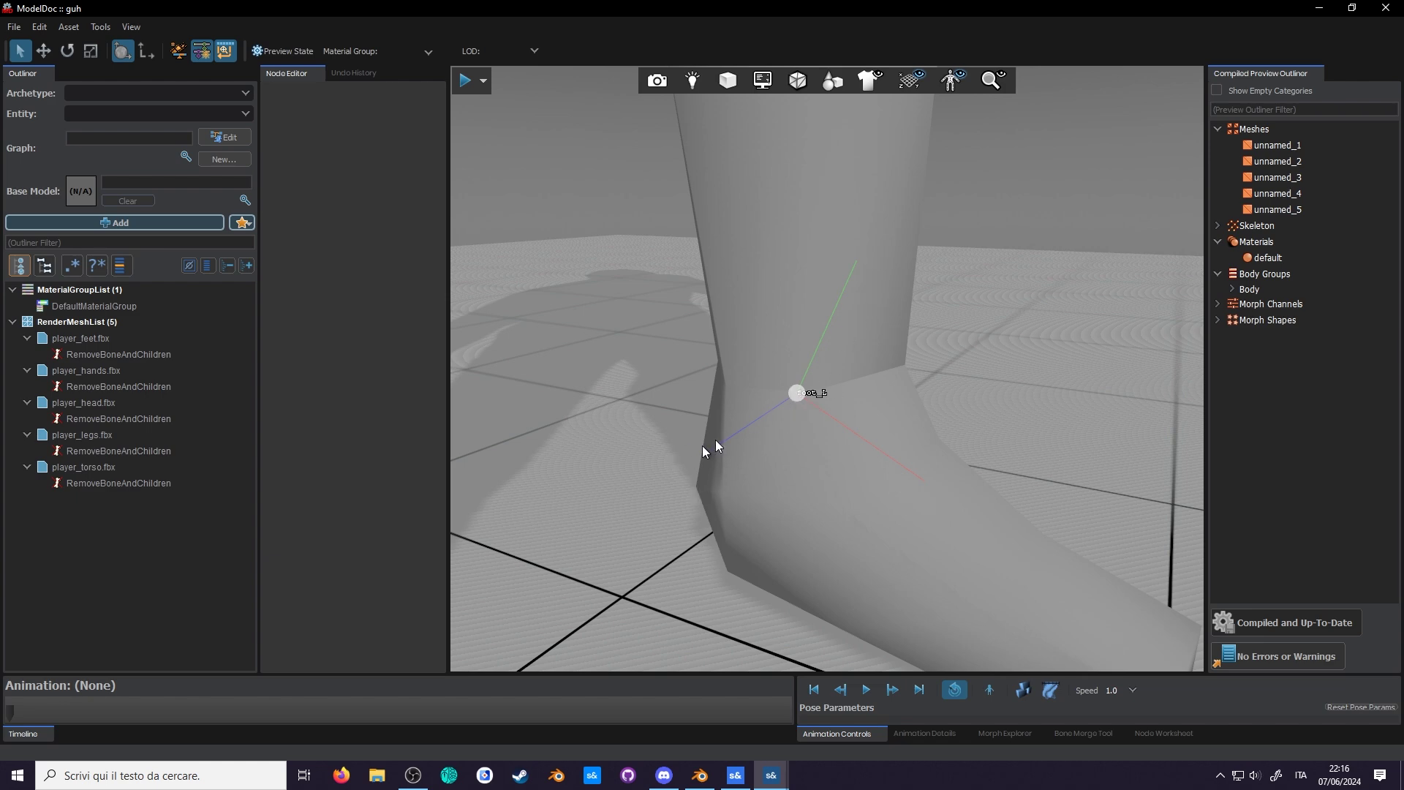
- Frame the whole imported player model in ModelDoc to inspect its bones
{"action": "key", "text": "f"}
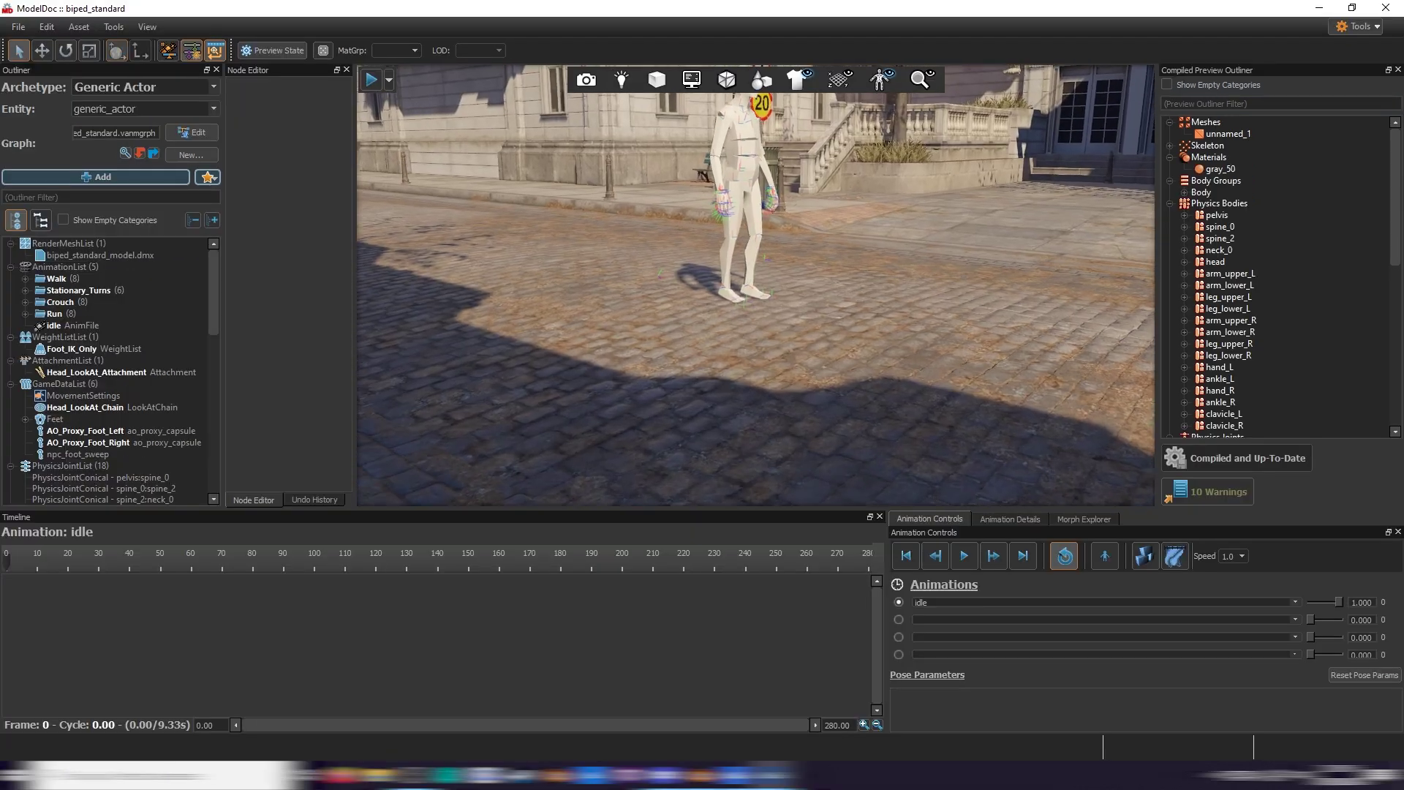
{"action": "scroll", "coordinate": [756, 286], "scroll_direction": "down", "scroll_amount": 5}
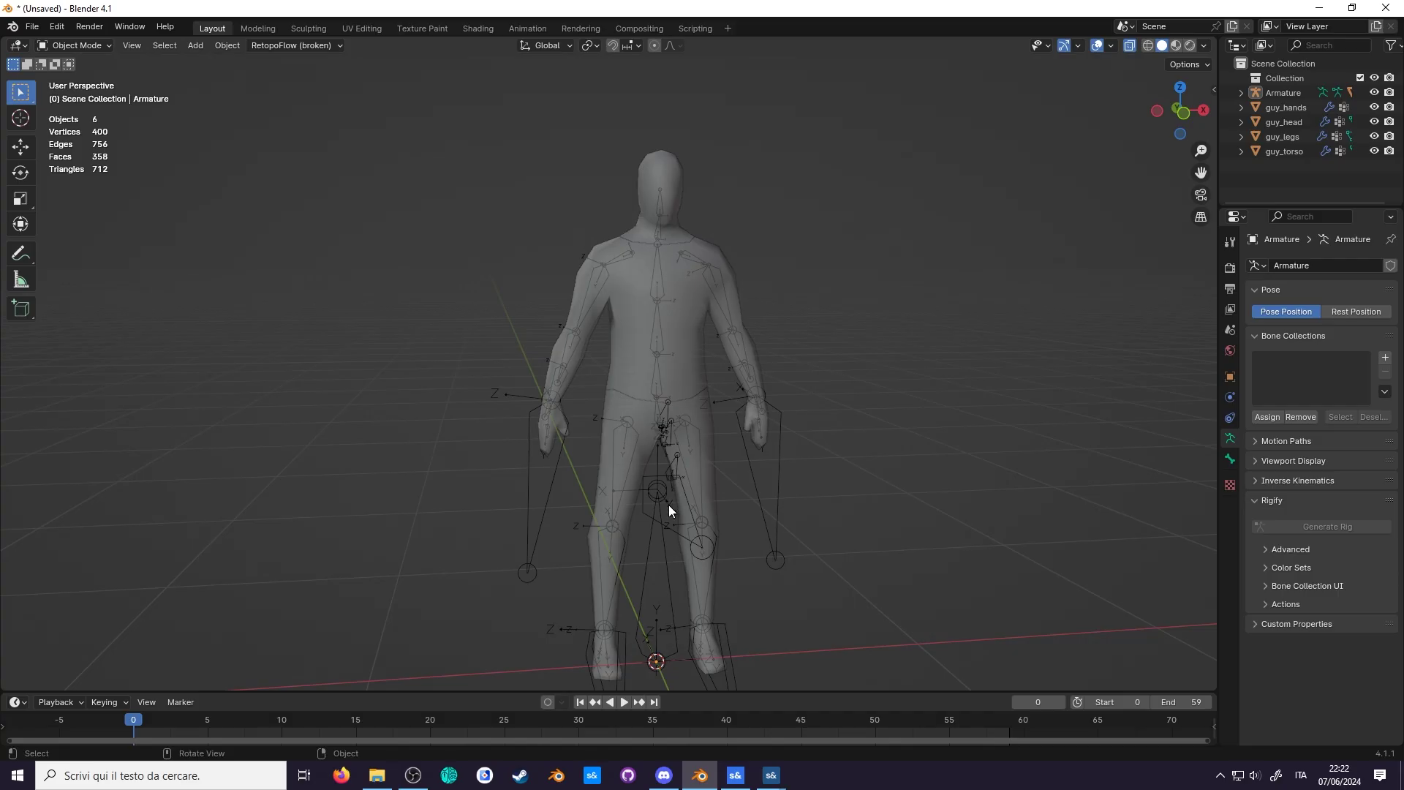
{"action": "scroll", "coordinate": [704, 421], "scroll_direction": "up", "scroll_amount": 3}
{"action": "middle_click_drag", "start_coordinate": [733, 442], "coordinate": [722, 446]}
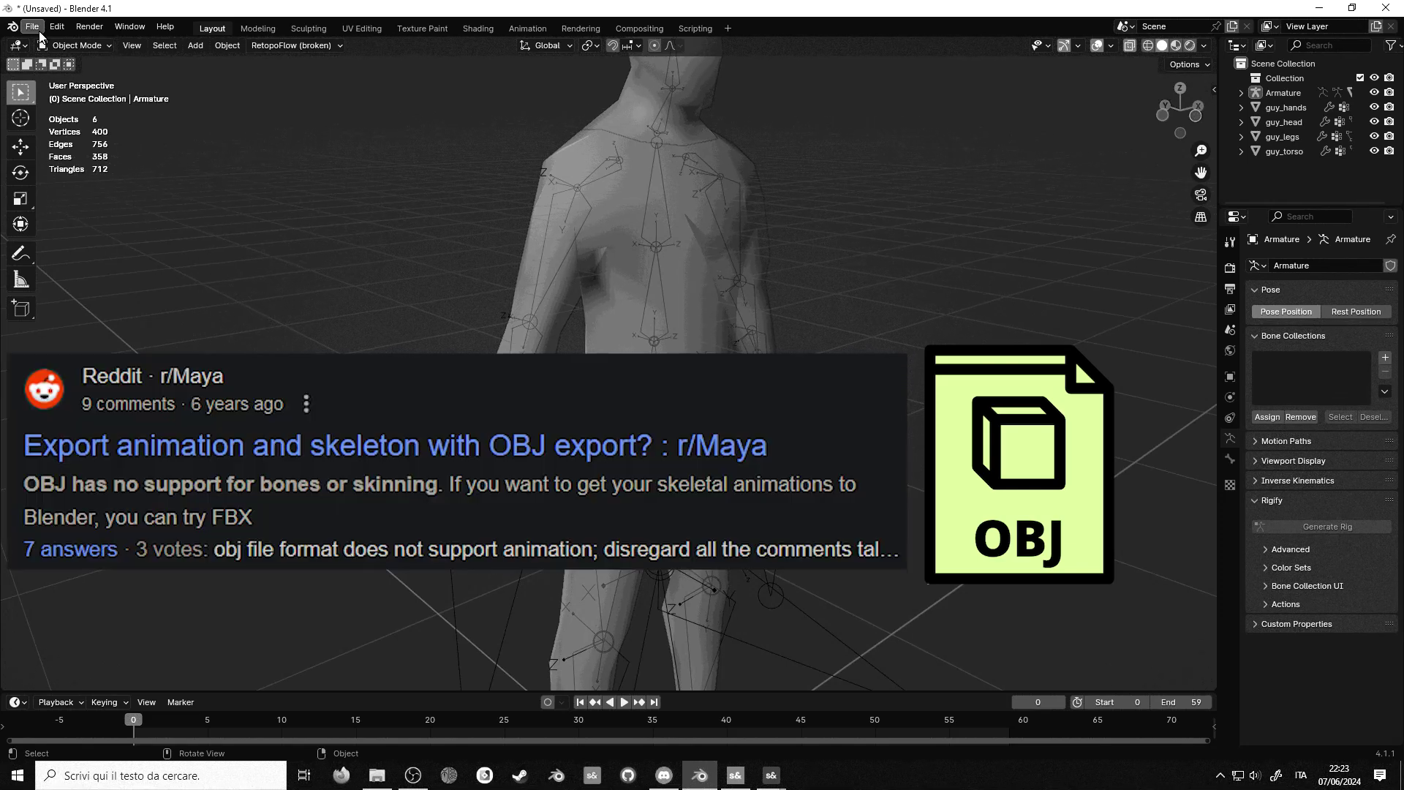
- Select all six objects and start an FBX (.fbx) export
{"action": "key", "text": "a"}
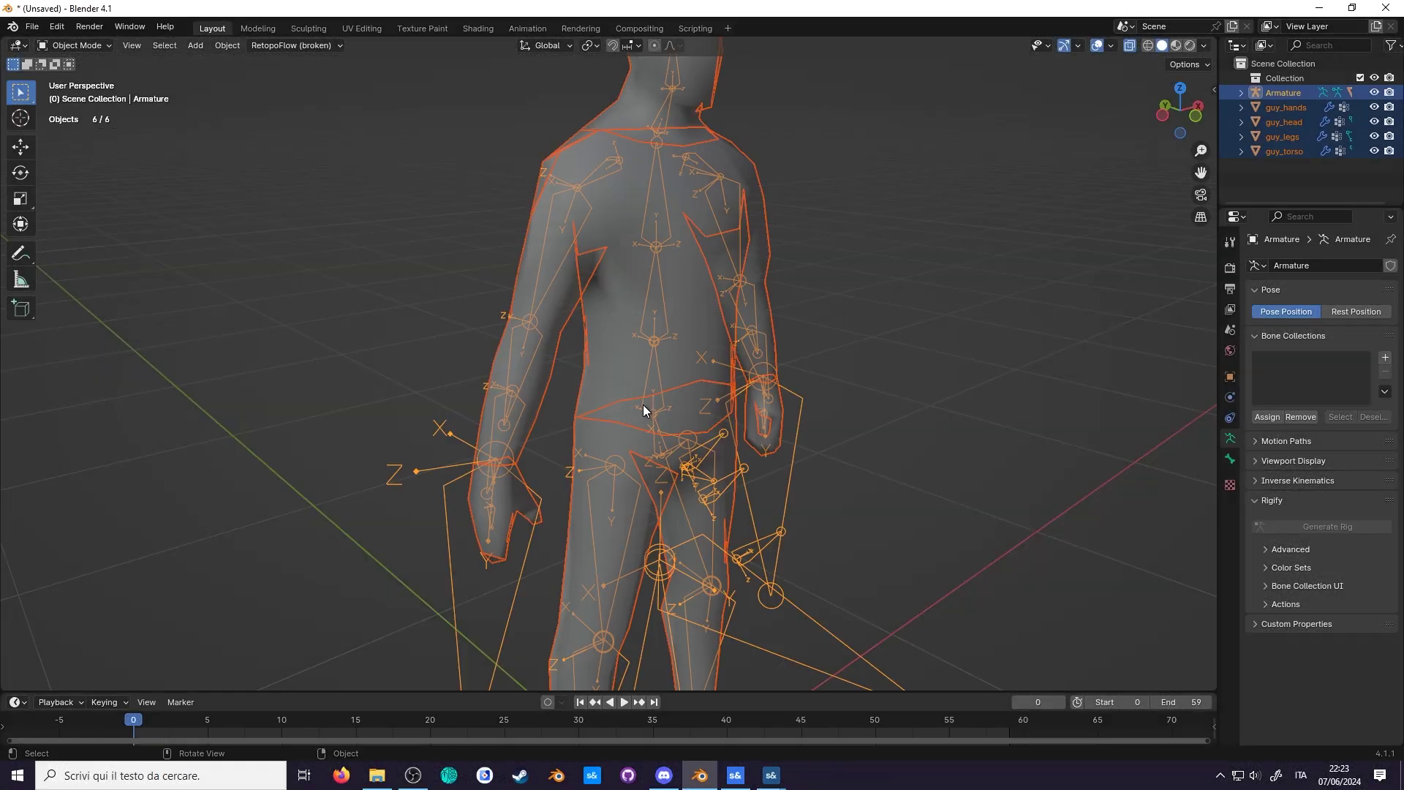
{"action": "left_click", "coordinate": [32, 27]}
{"action": "mouse_move", "coordinate": [136, 247]}
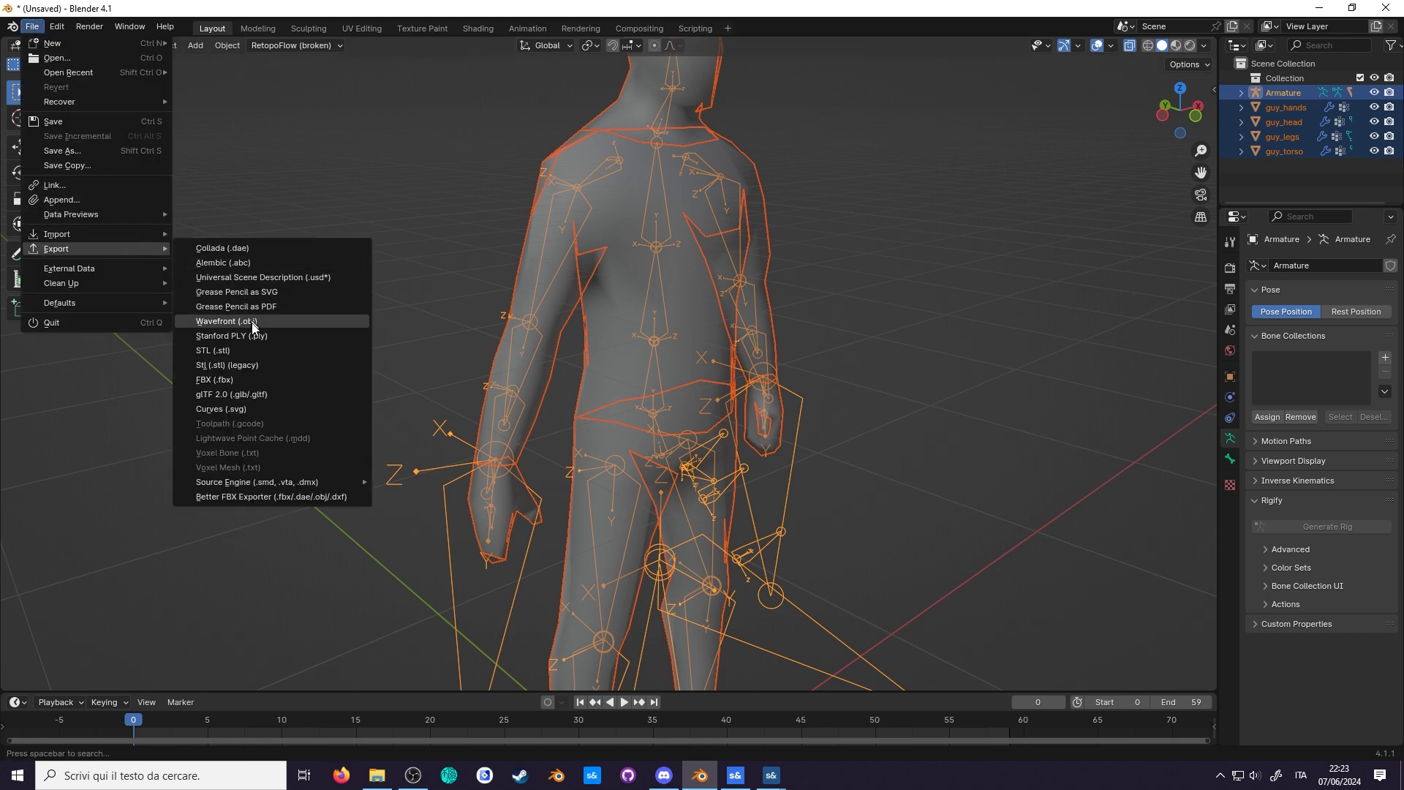
{"action": "left_click", "coordinate": [256, 382]}
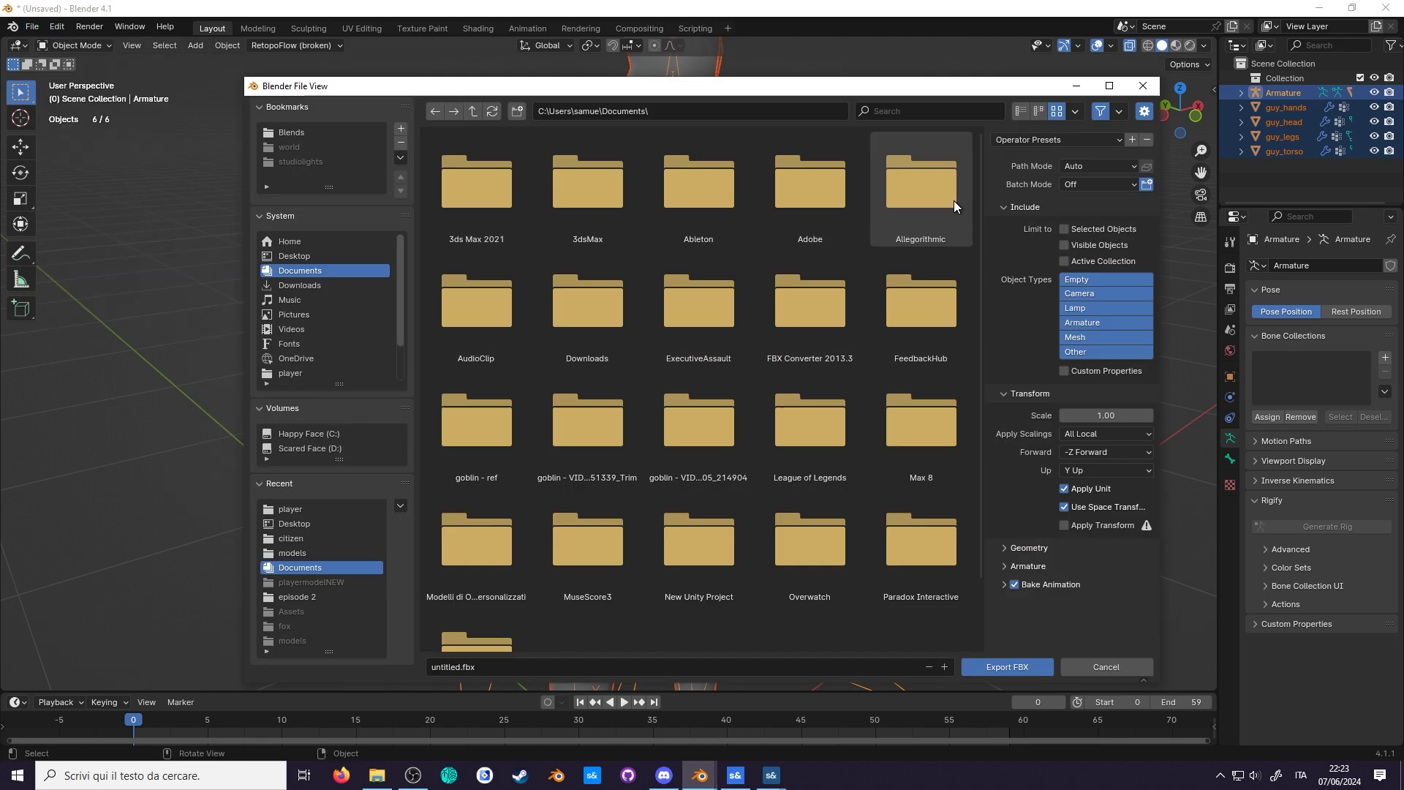
- Limit the export to Selected Objects of Armature and Mesh types only
{"action": "left_click", "coordinate": [1075, 231]}
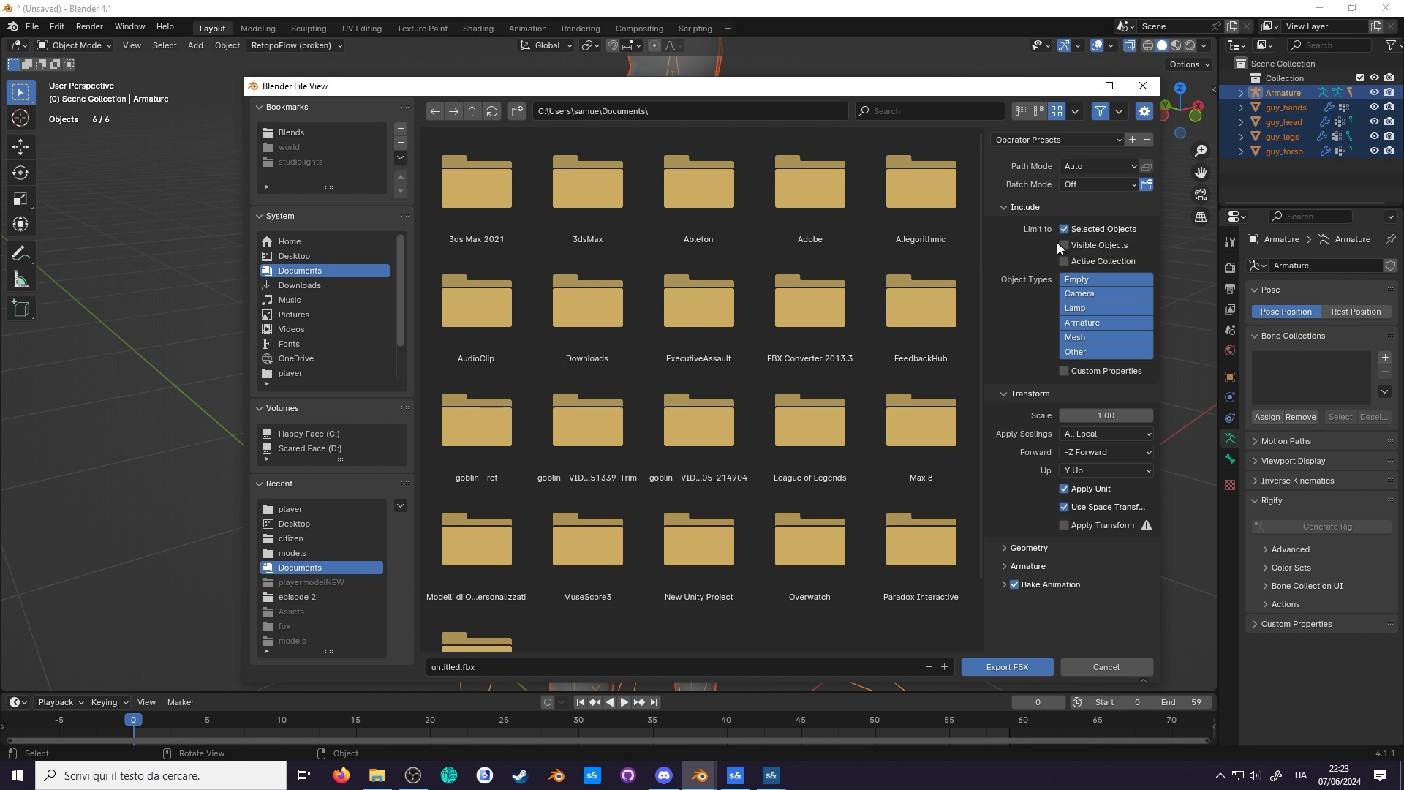
{"action": "left_click", "coordinate": [1081, 323]}
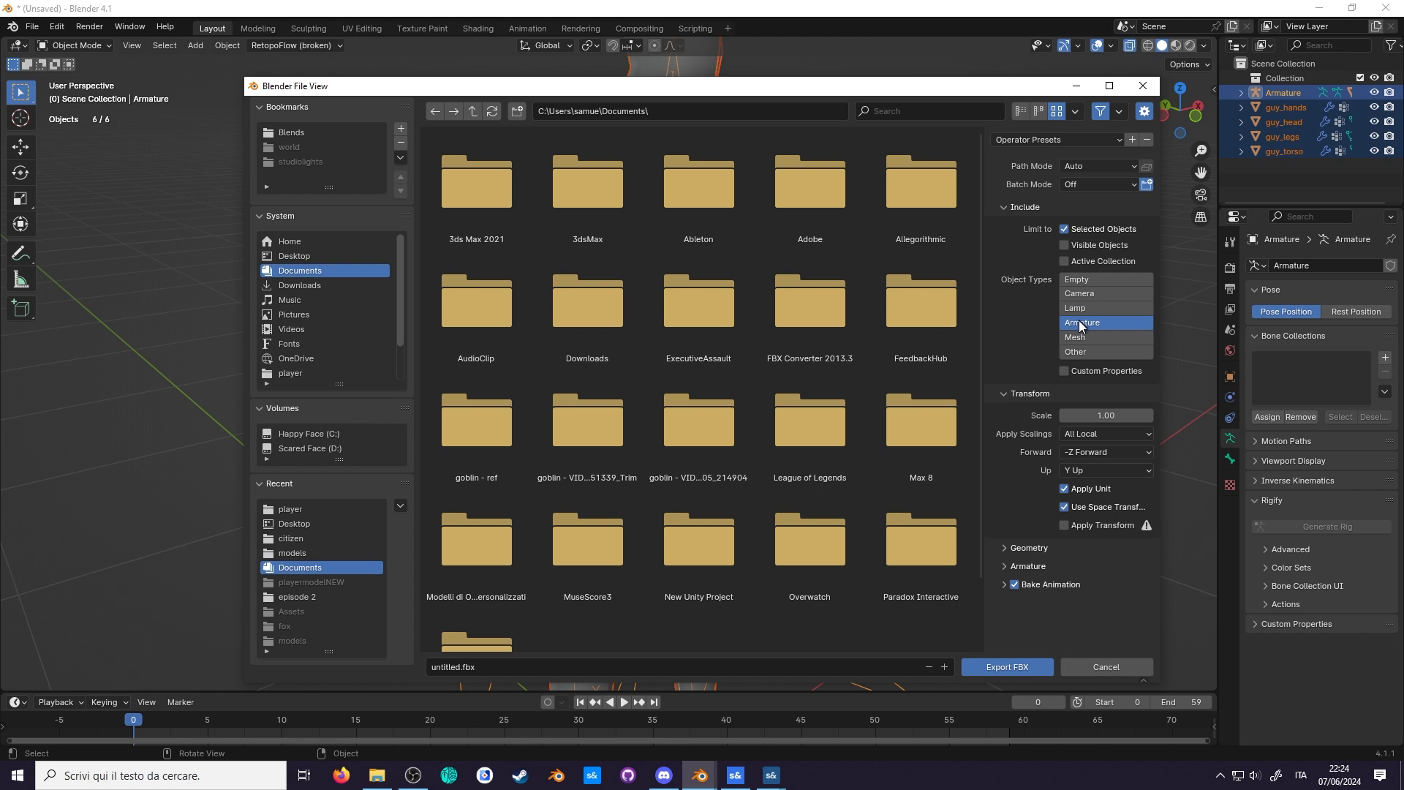
{"action": "left_click", "coordinate": [1078, 338], "text": "shift"}
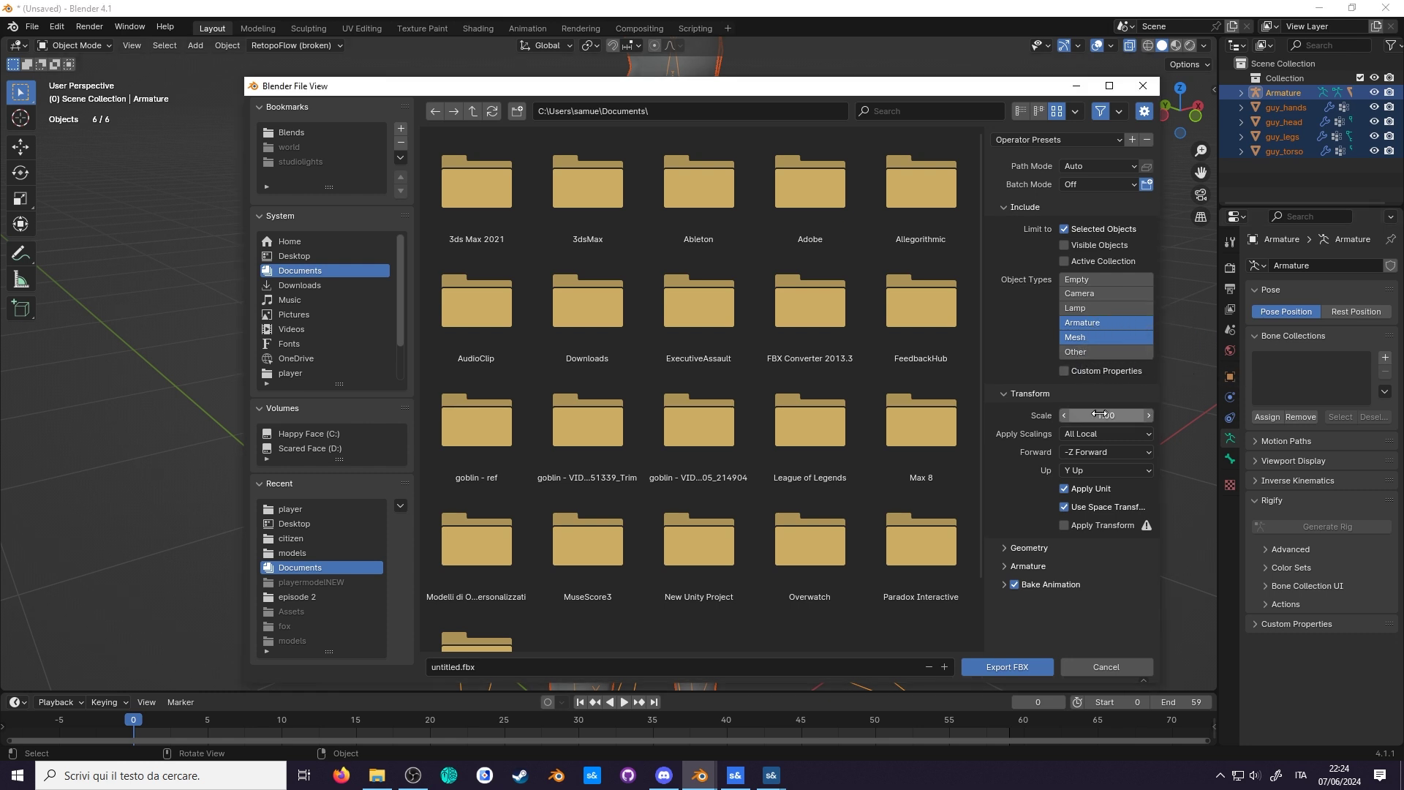
- Set Apply Scalings to FBX All, Forward to X Forward, and Up to Z Up
{"action": "left_click", "coordinate": [1086, 435]}
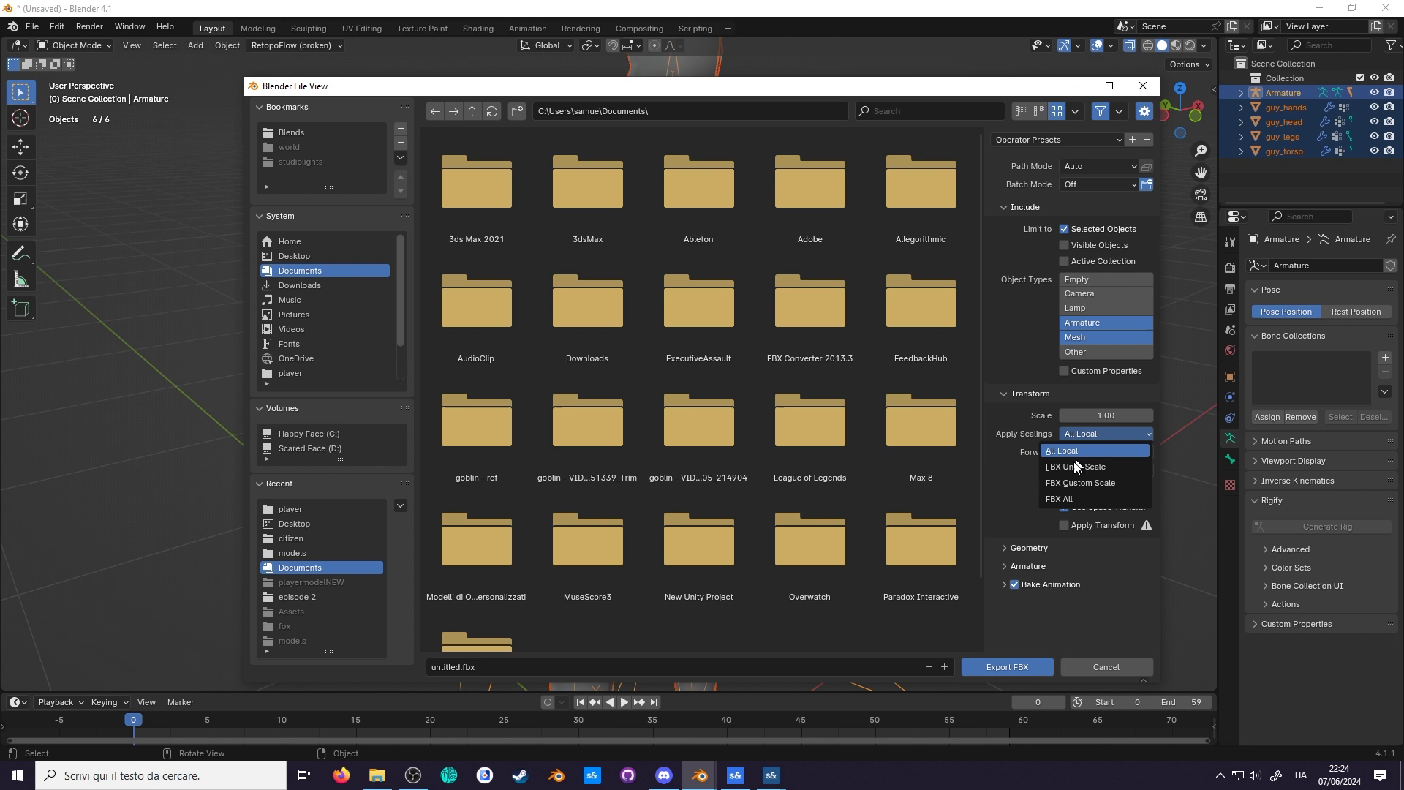
{"action": "left_click", "coordinate": [1063, 500]}
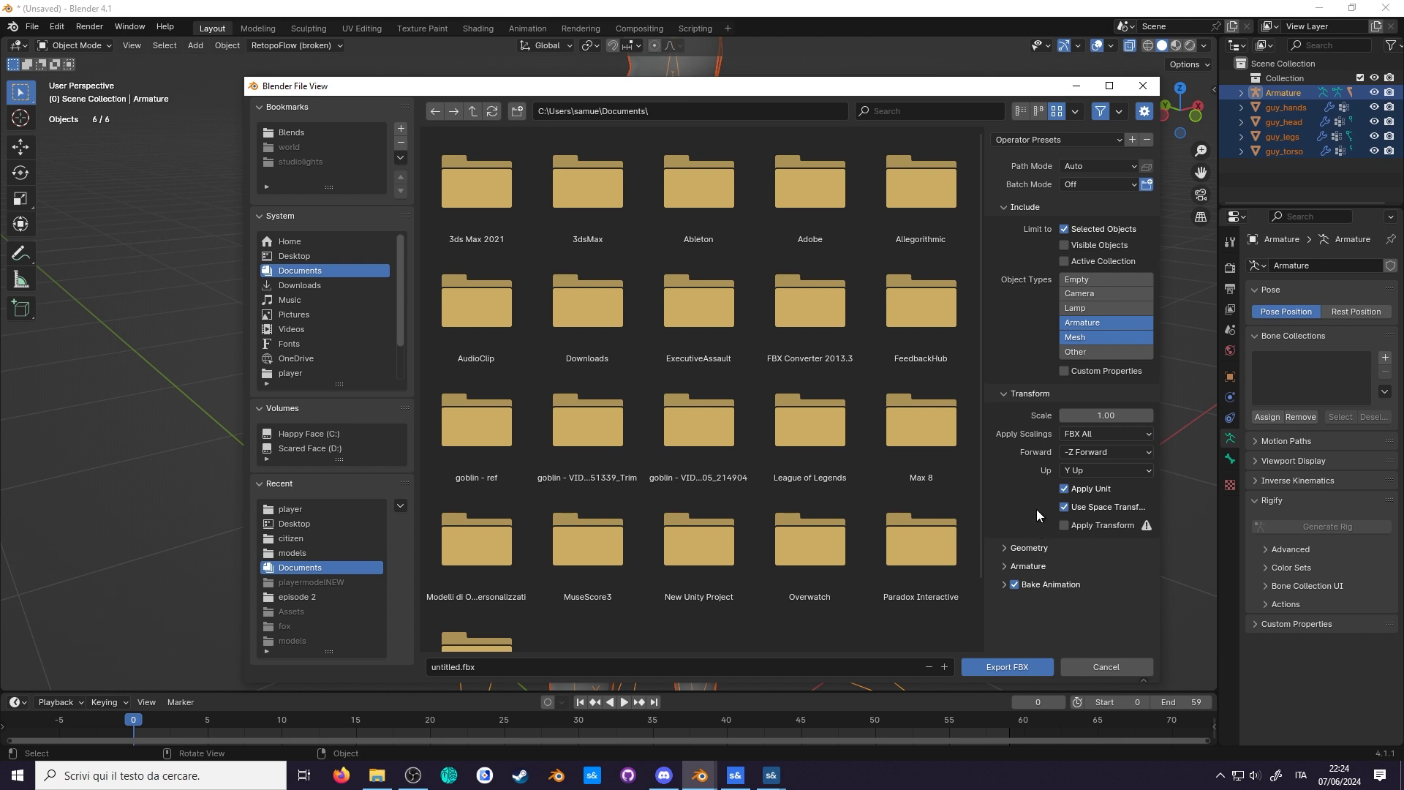
{"action": "left_click", "coordinate": [1075, 453]}
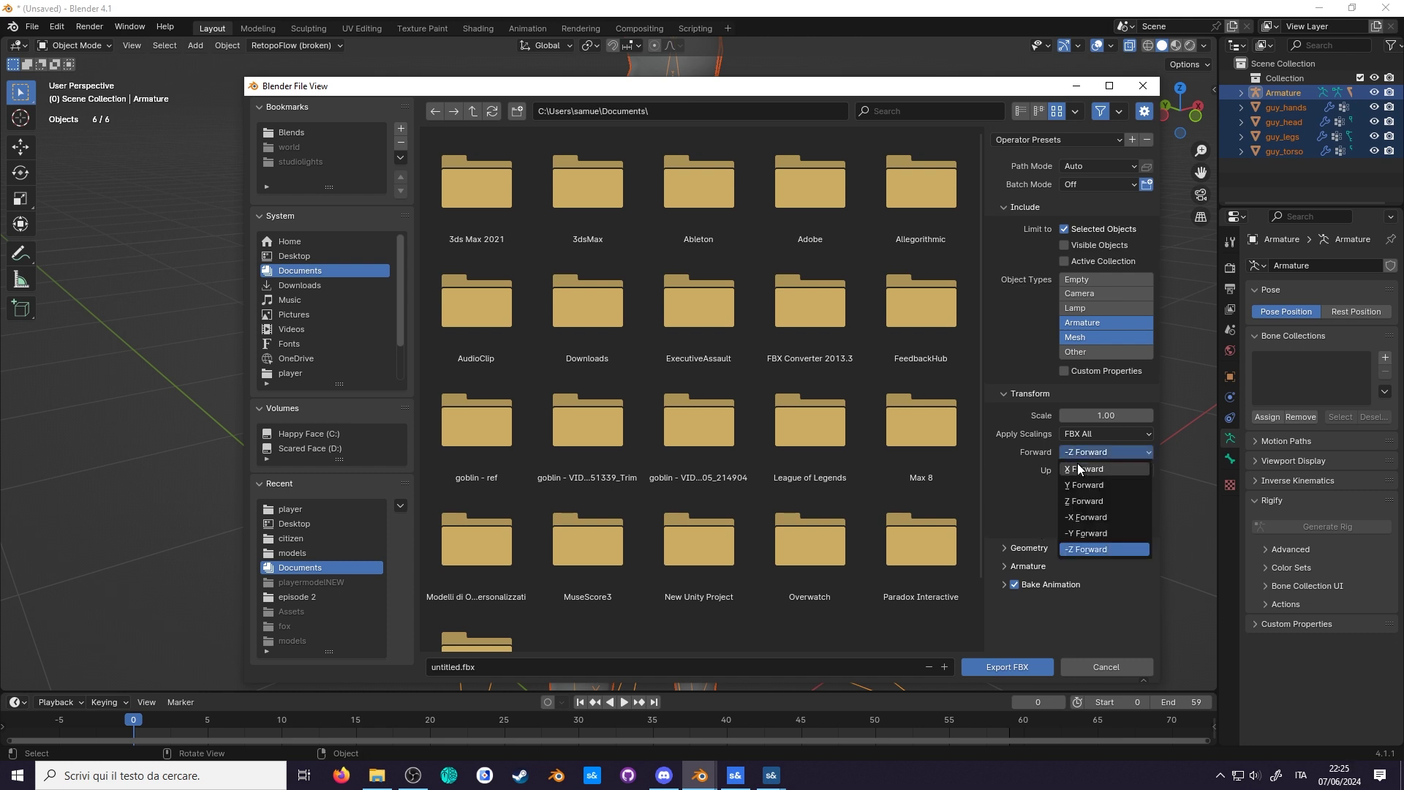
{"action": "left_click", "coordinate": [1079, 469]}
{"action": "left_click", "coordinate": [1081, 472]}
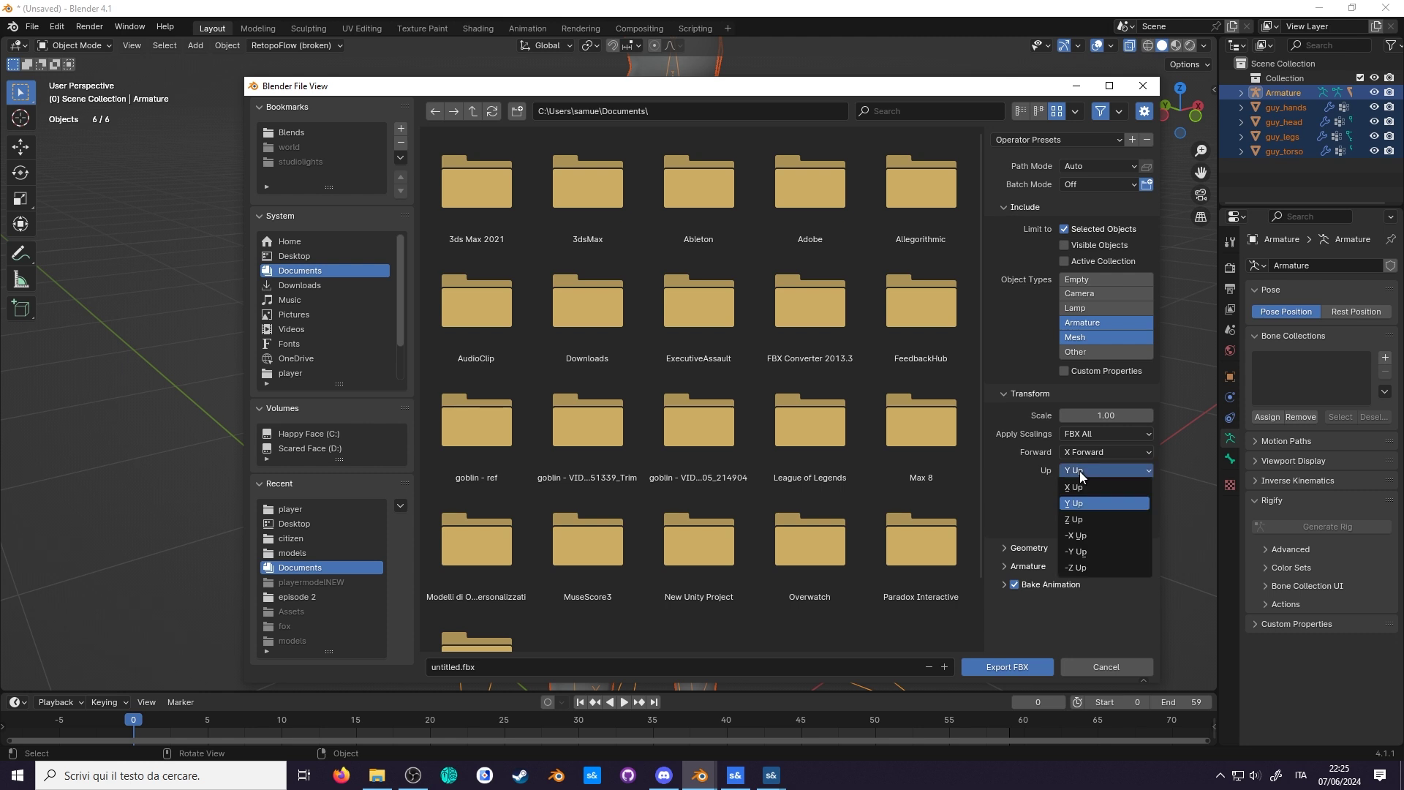
{"action": "left_click", "coordinate": [1081, 520]}
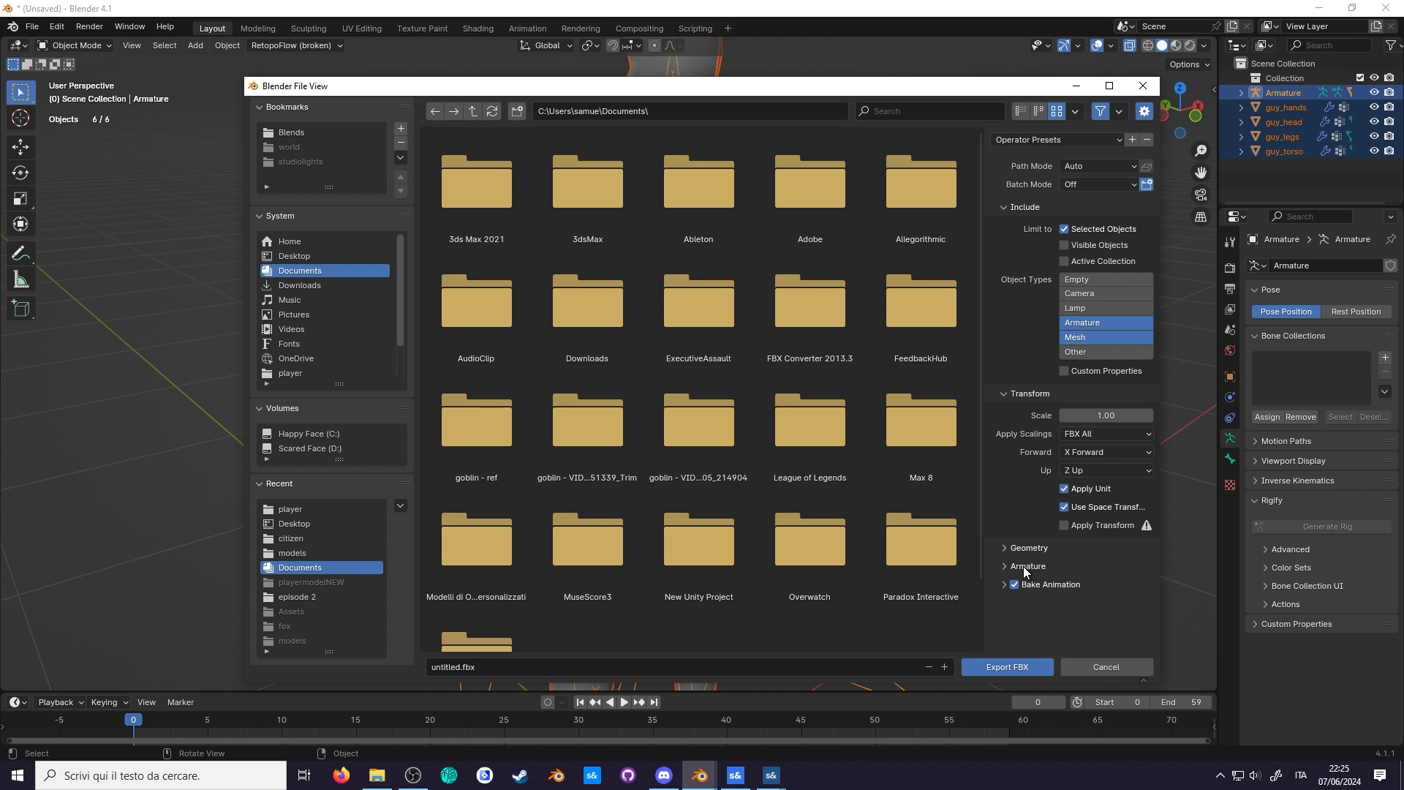
- In the Armature options, set Primary Bone Axis to X Axis and Secondary to -Y Axis
{"action": "left_click", "coordinate": [1025, 569]}
{"action": "scroll", "coordinate": [1024, 558], "scroll_direction": "down", "scroll_amount": 2}
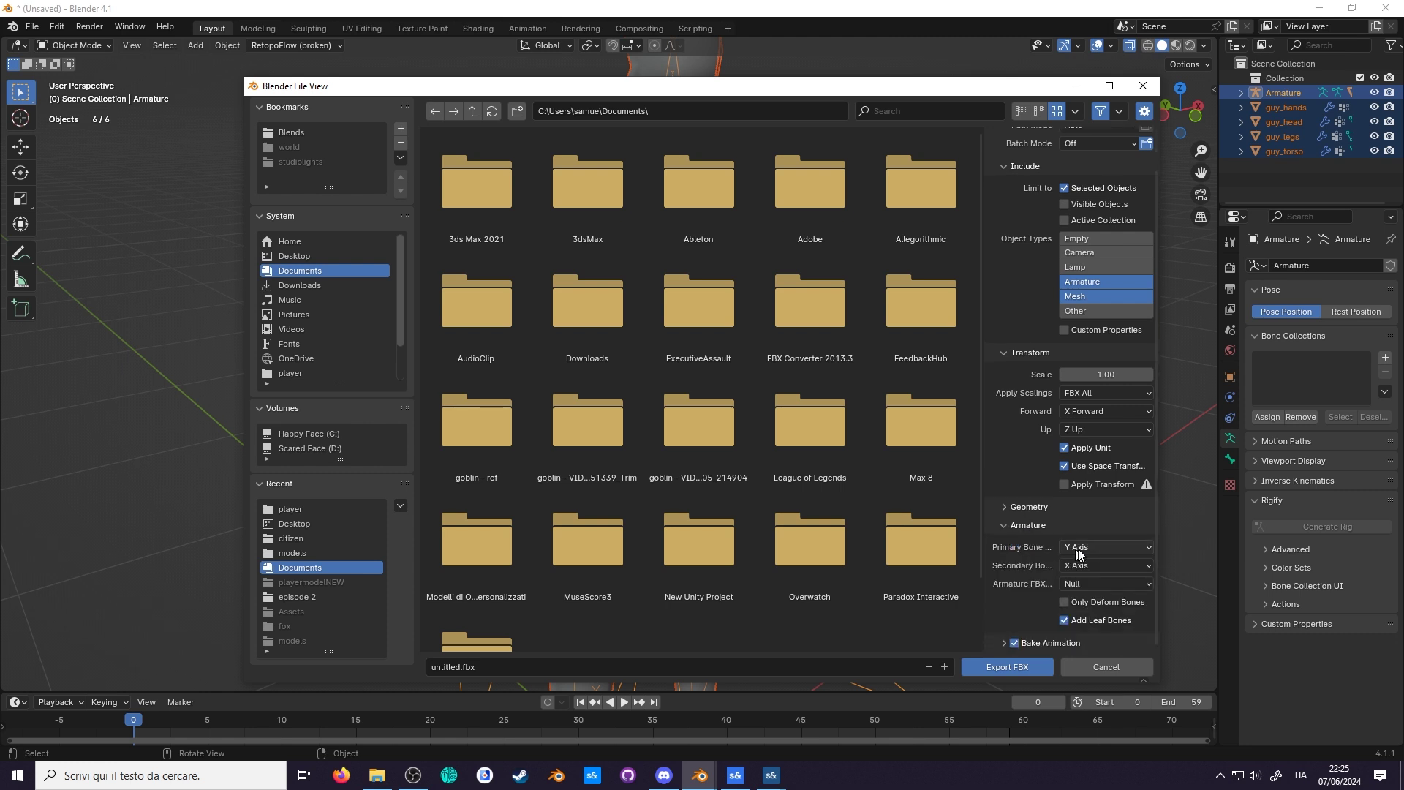
{"action": "left_click", "coordinate": [1100, 547]}
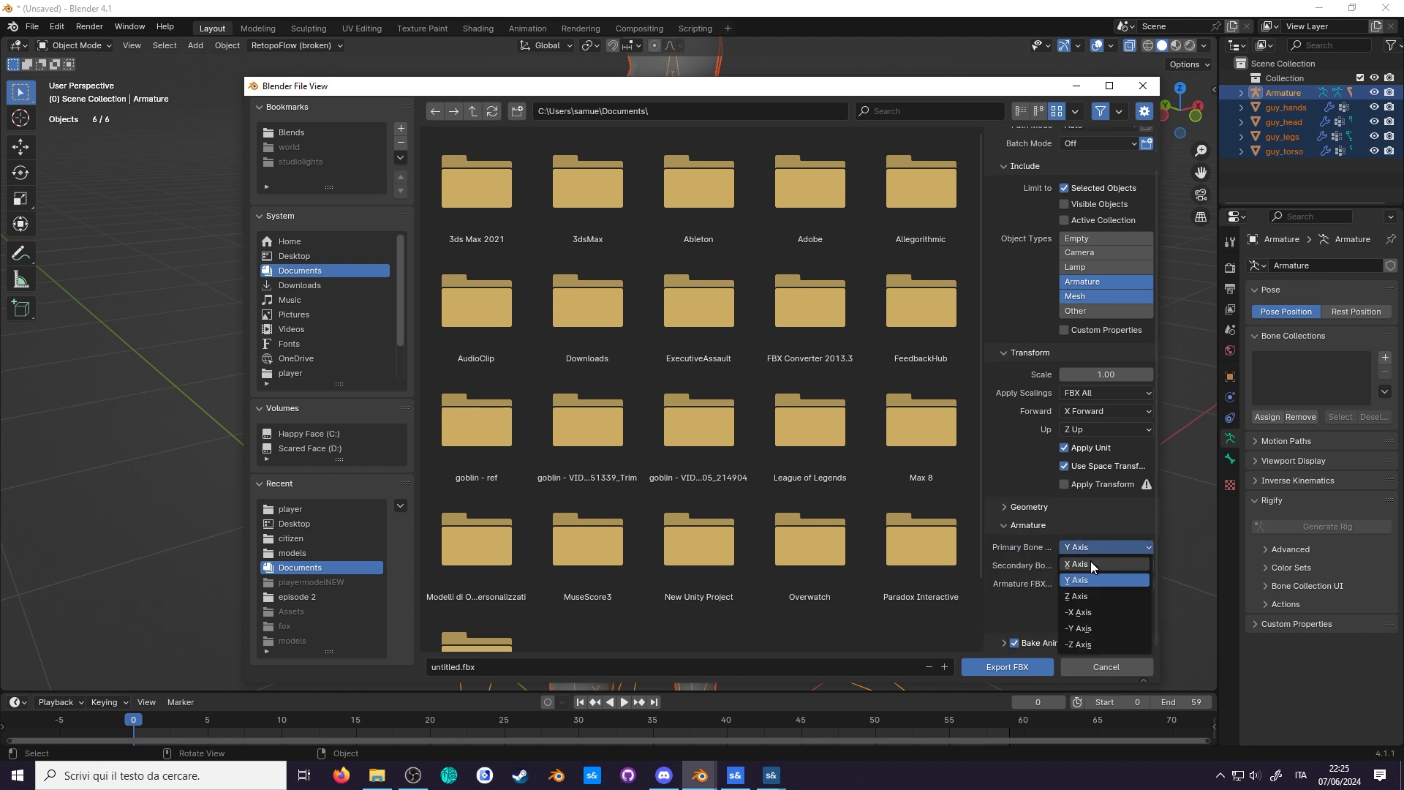
{"action": "left_click", "coordinate": [1091, 561]}
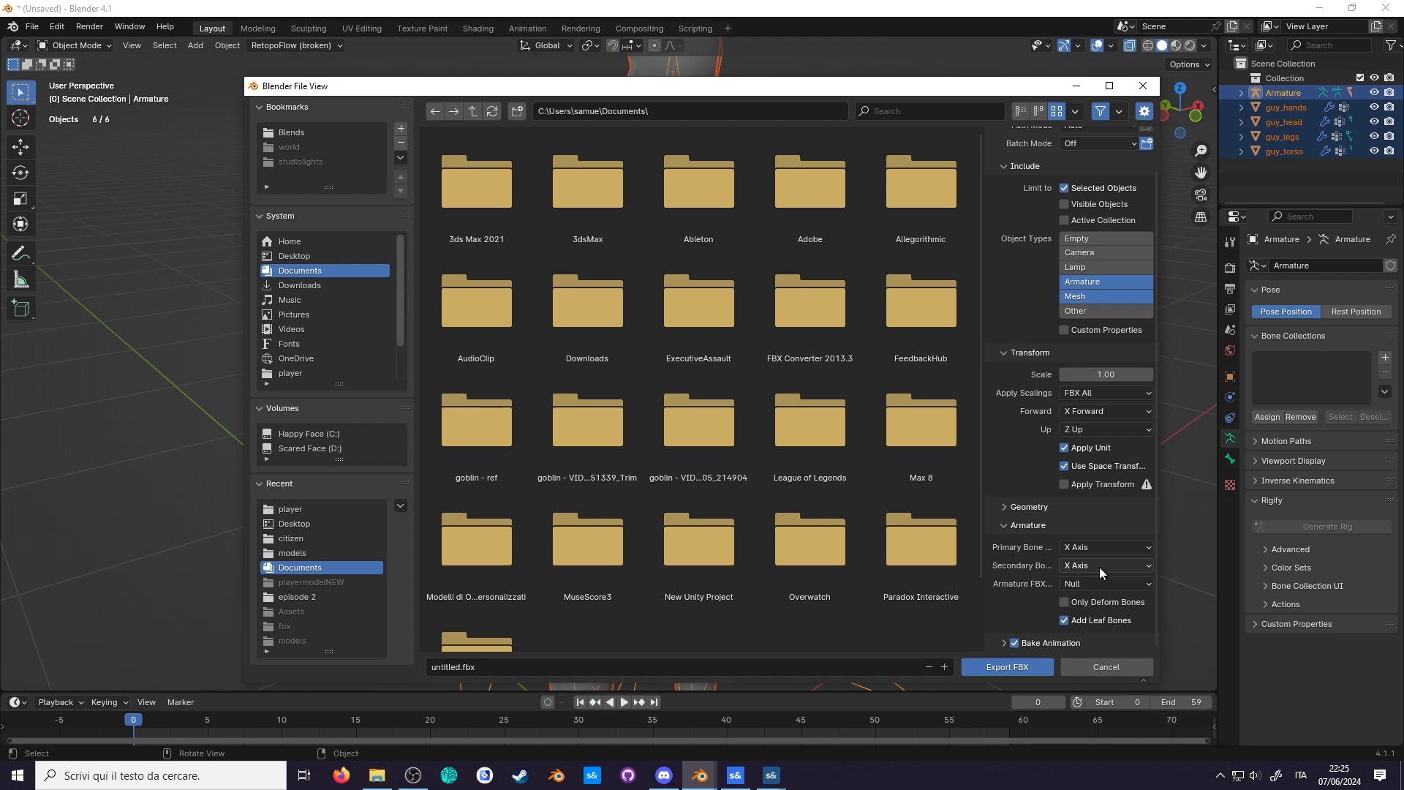
{"action": "left_click", "coordinate": [1100, 567]}
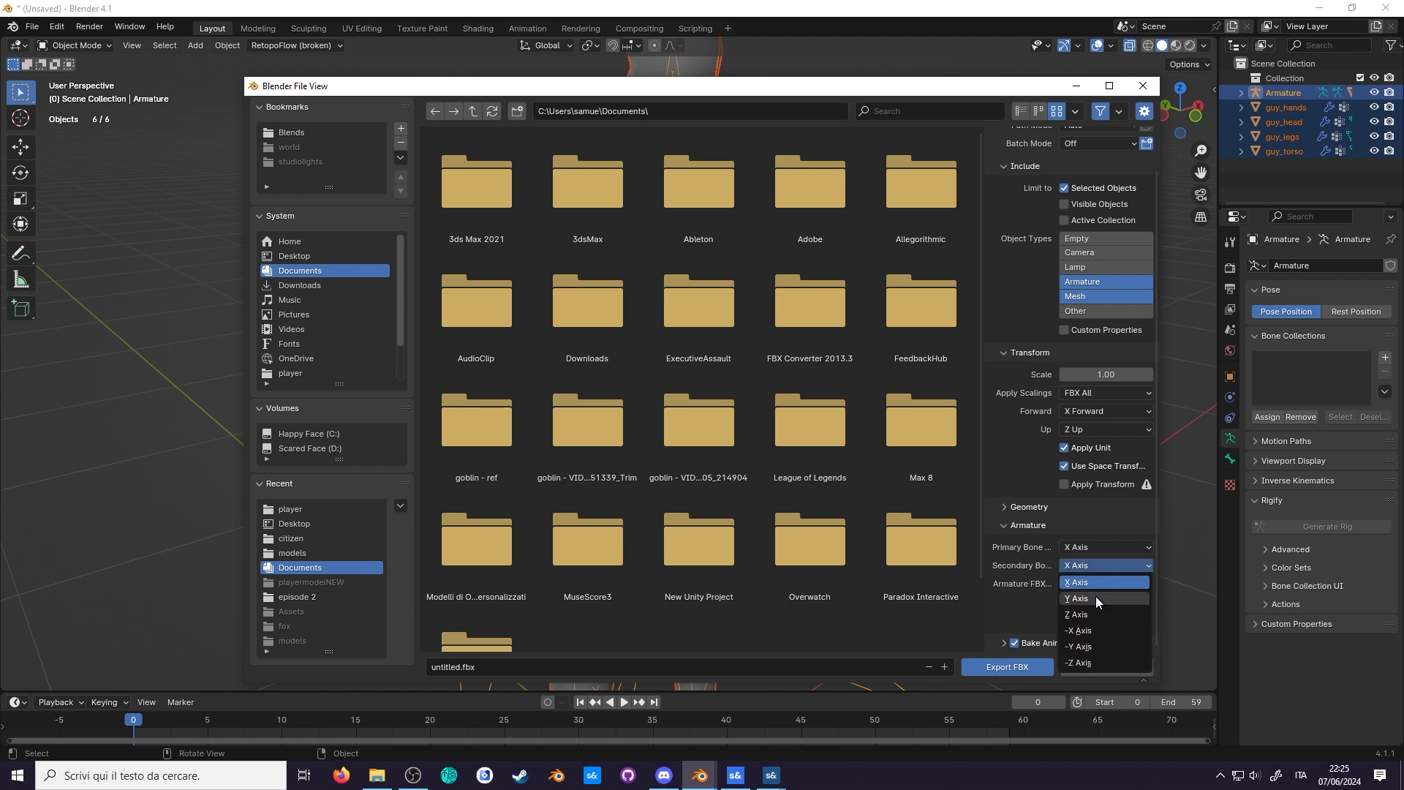
{"action": "left_click", "coordinate": [1096, 644]}
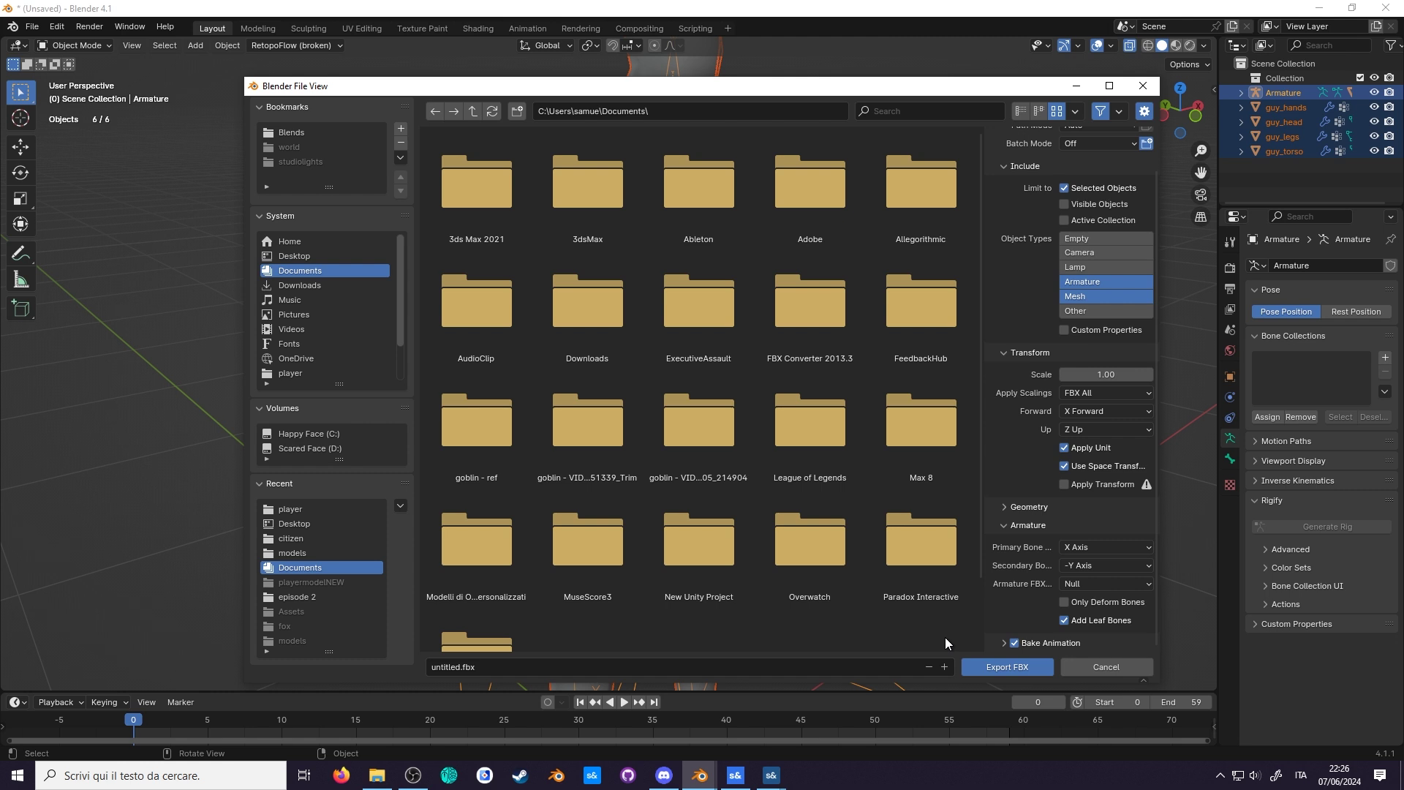
- Disable Add Leaf Bones, NLA Strips and Bake Animation in the FBX export options
{"action": "left_click", "coordinate": [1065, 622]}
{"action": "left_click", "coordinate": [1007, 642]}
{"action": "scroll", "coordinate": [1006, 643], "scroll_direction": "down", "scroll_amount": 4}
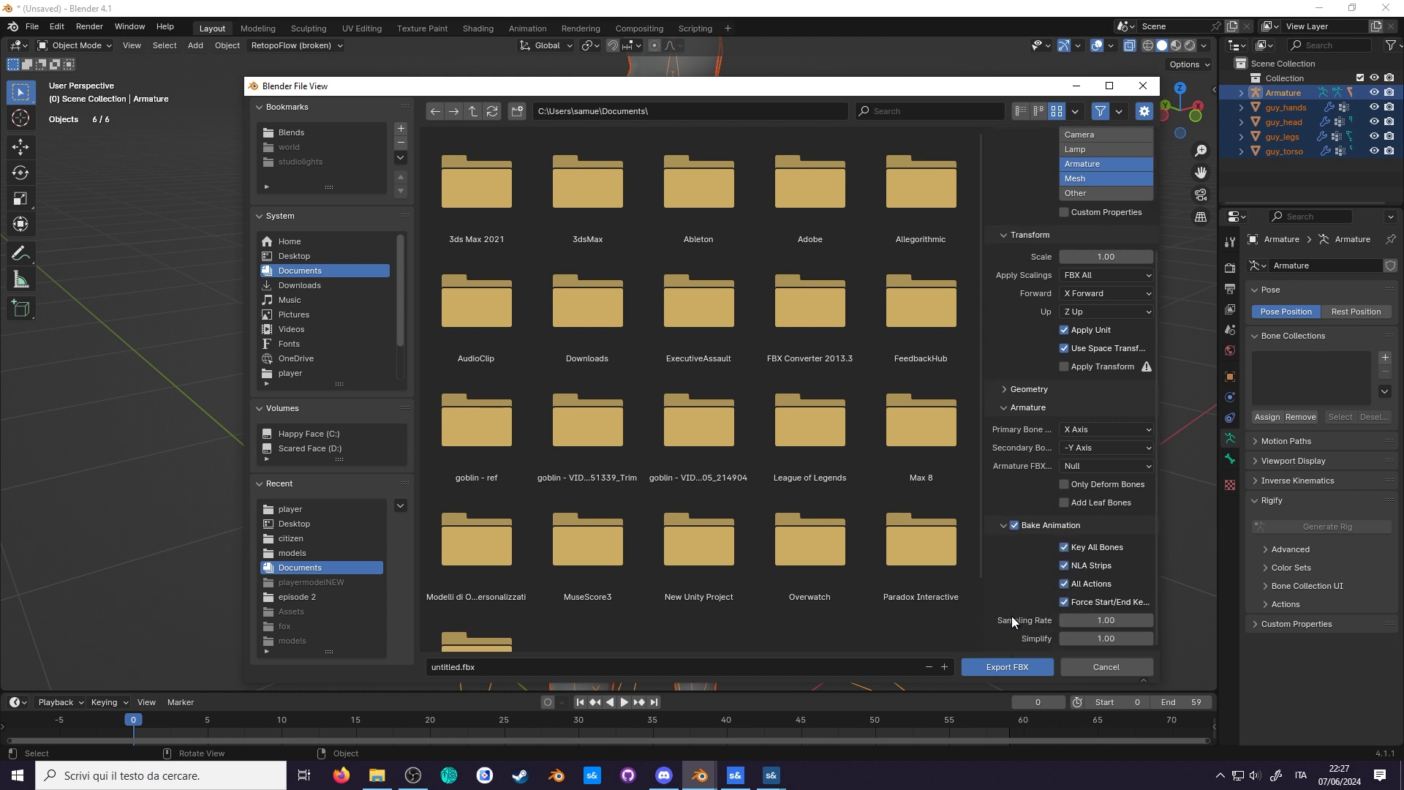
{"action": "left_click", "coordinate": [1065, 567]}
{"action": "left_click", "coordinate": [1016, 525]}
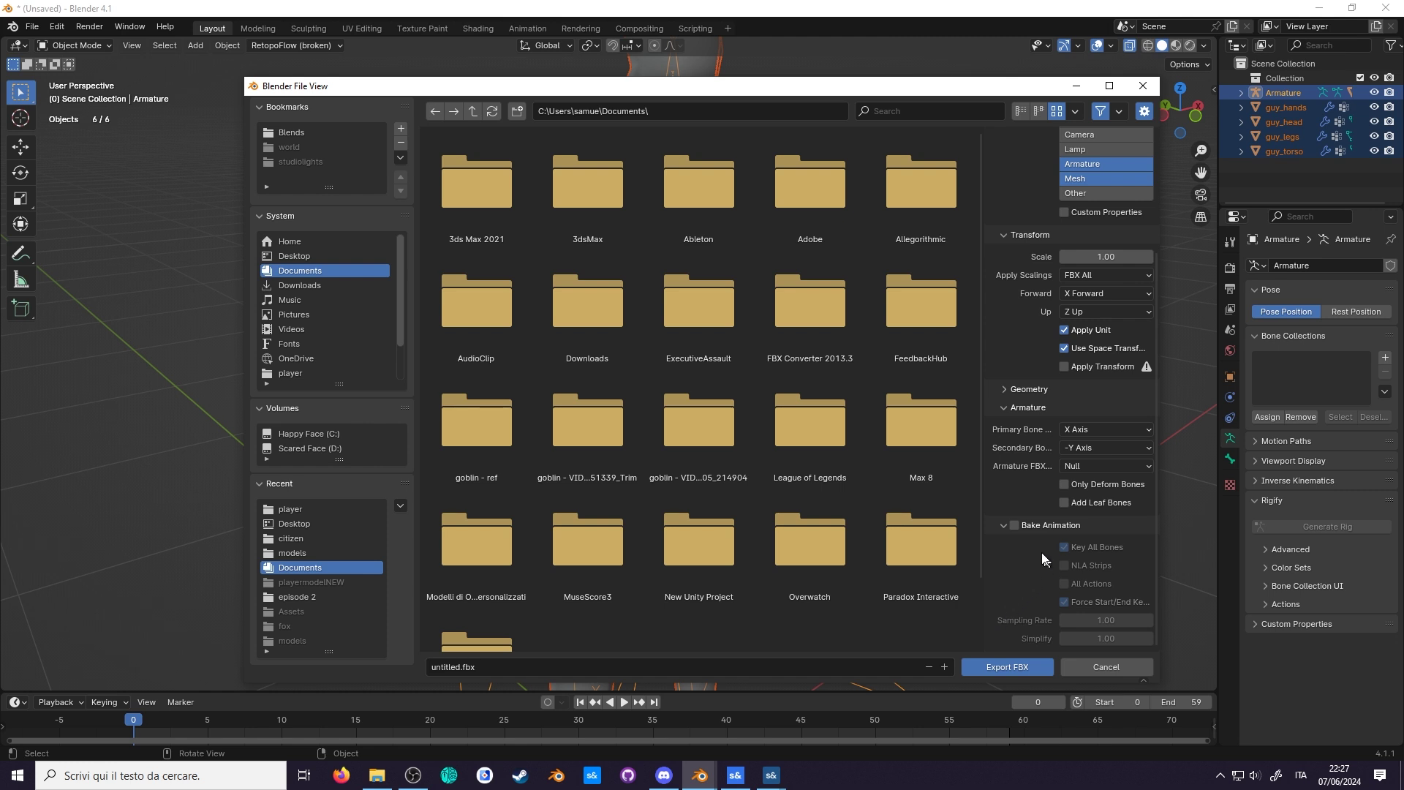
{"action": "left_click", "coordinate": [1015, 526]}
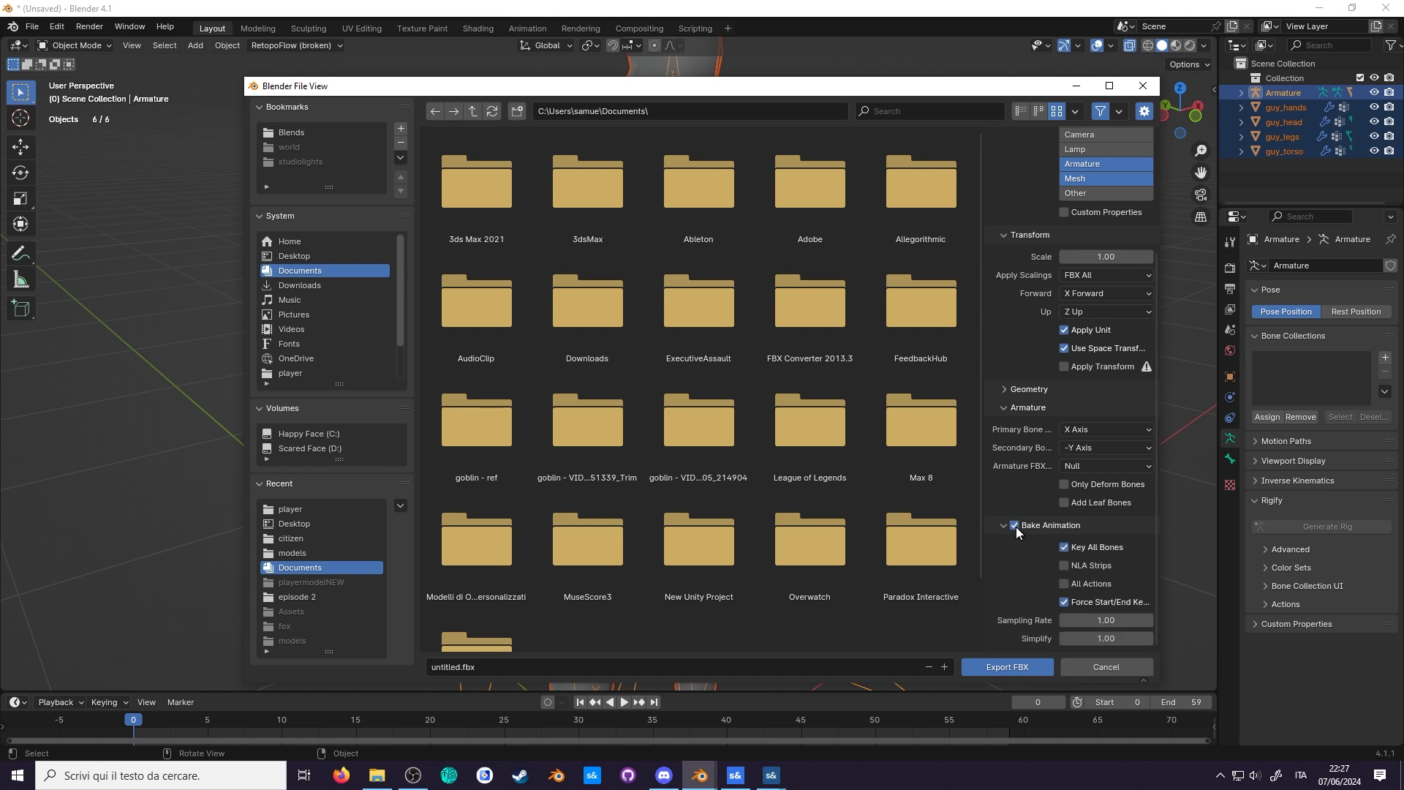
{"action": "left_click", "coordinate": [1015, 526]}
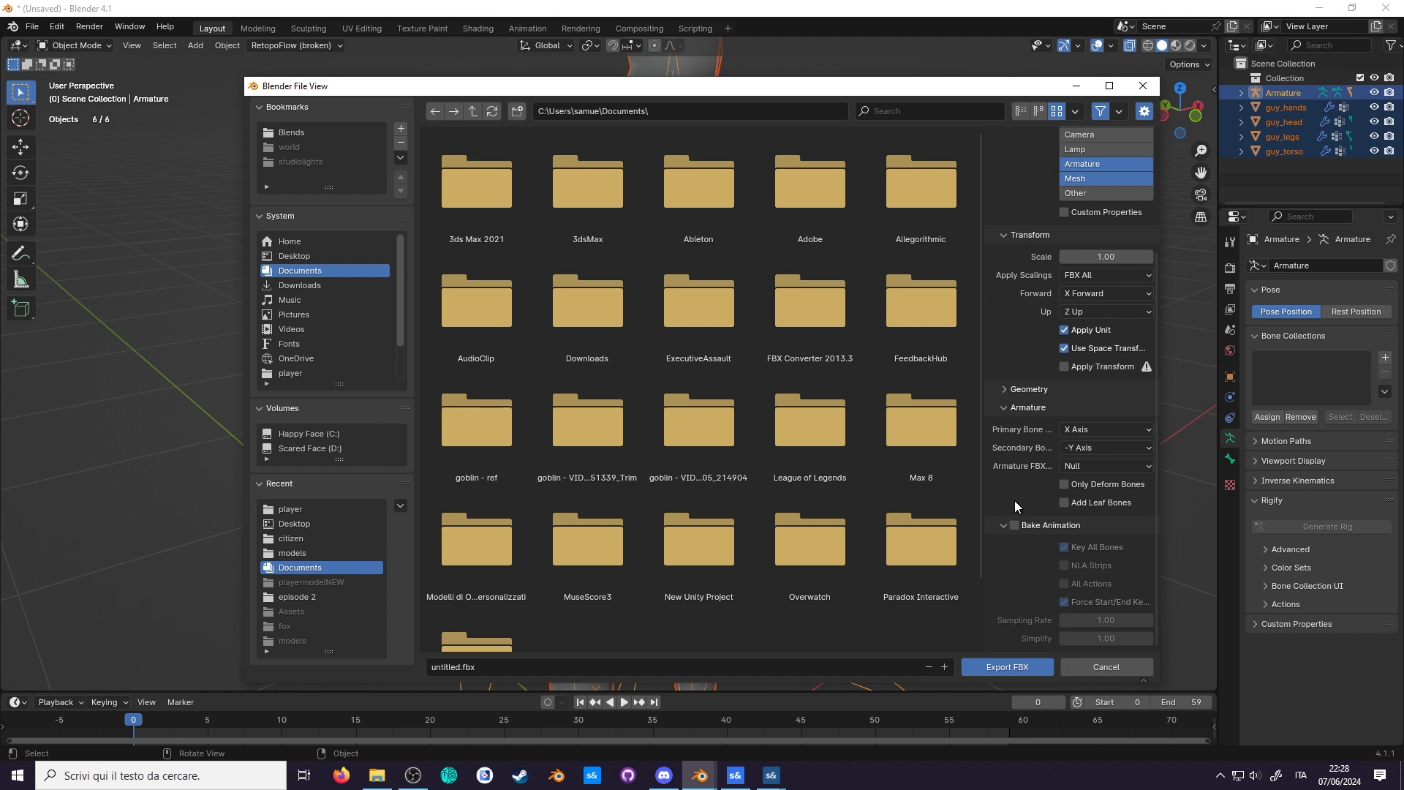
- Save the current export settings as operator preset 'Sandbox' and export the FBX
{"action": "scroll", "coordinate": [1015, 500], "scroll_direction": "up", "scroll_amount": 5}
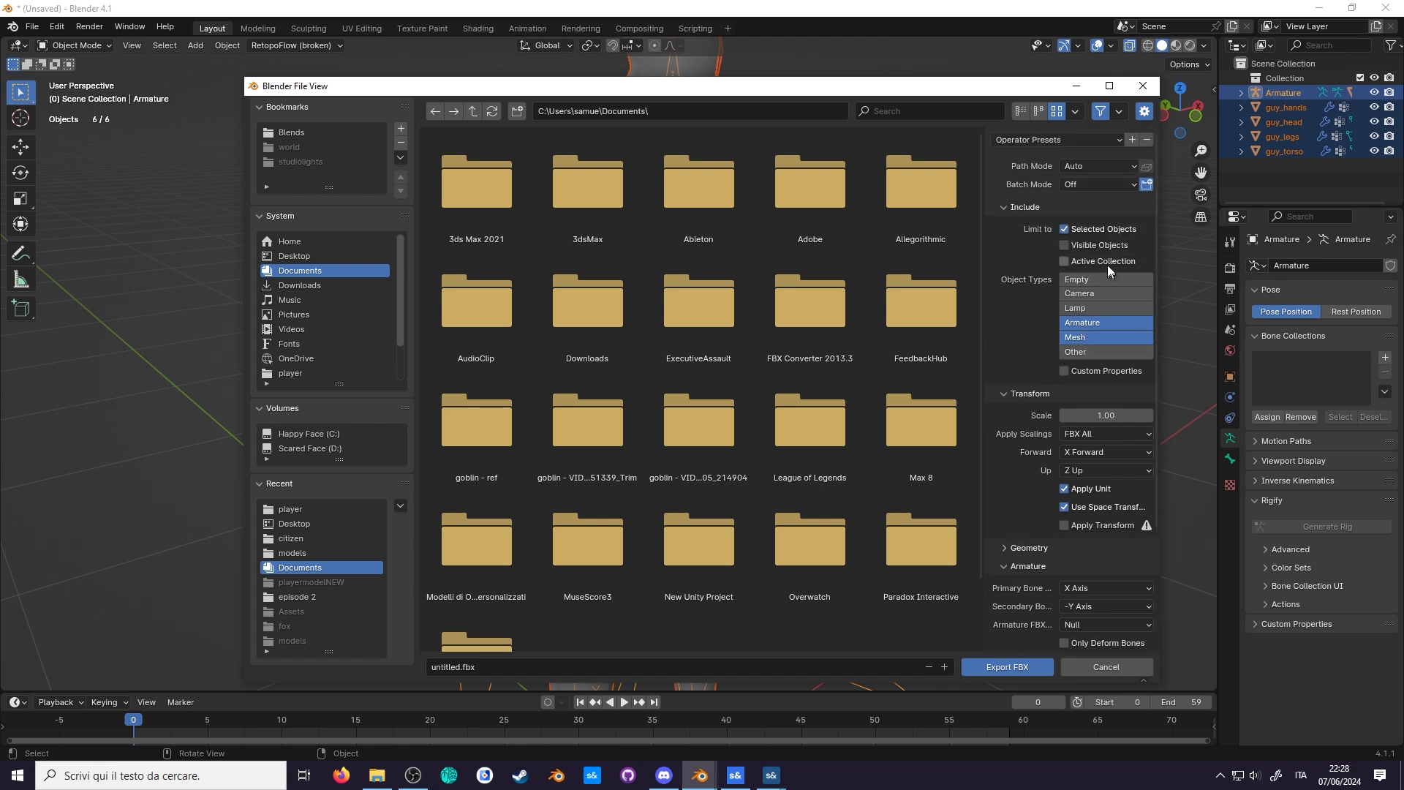
{"action": "left_click", "coordinate": [1132, 139]}
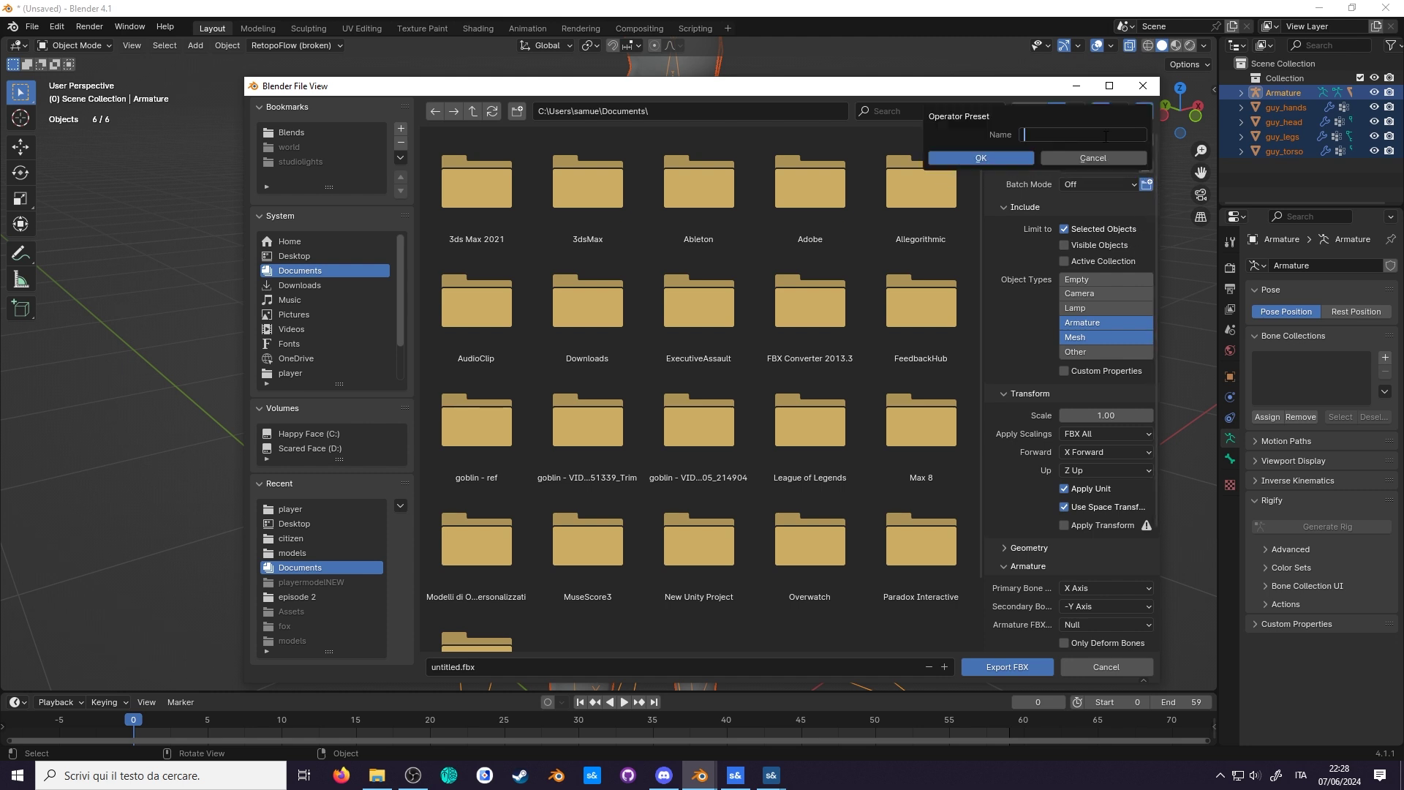
{"action": "type", "text": "Sandbox"}
{"action": "left_click", "coordinate": [976, 155]}
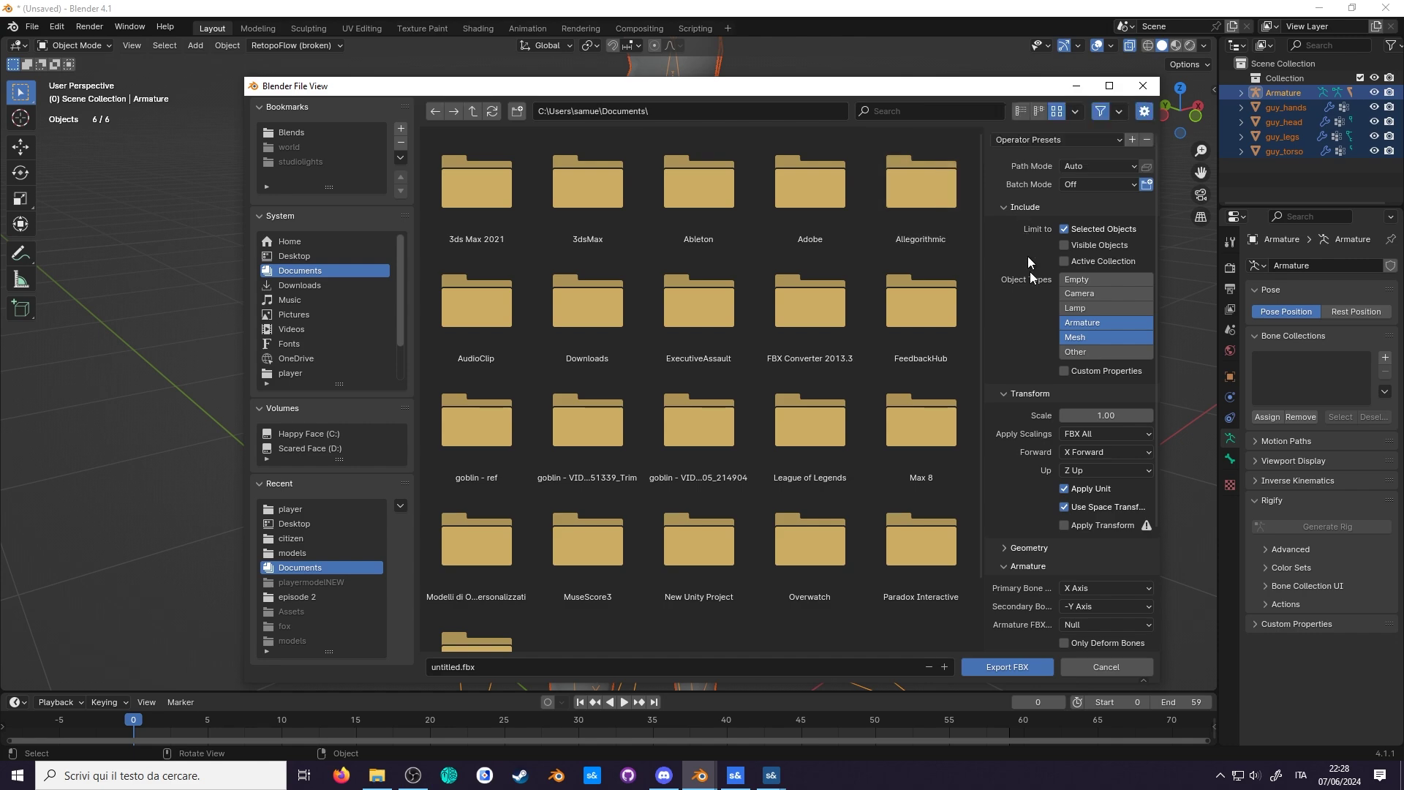
{"action": "left_click", "coordinate": [992, 669]}
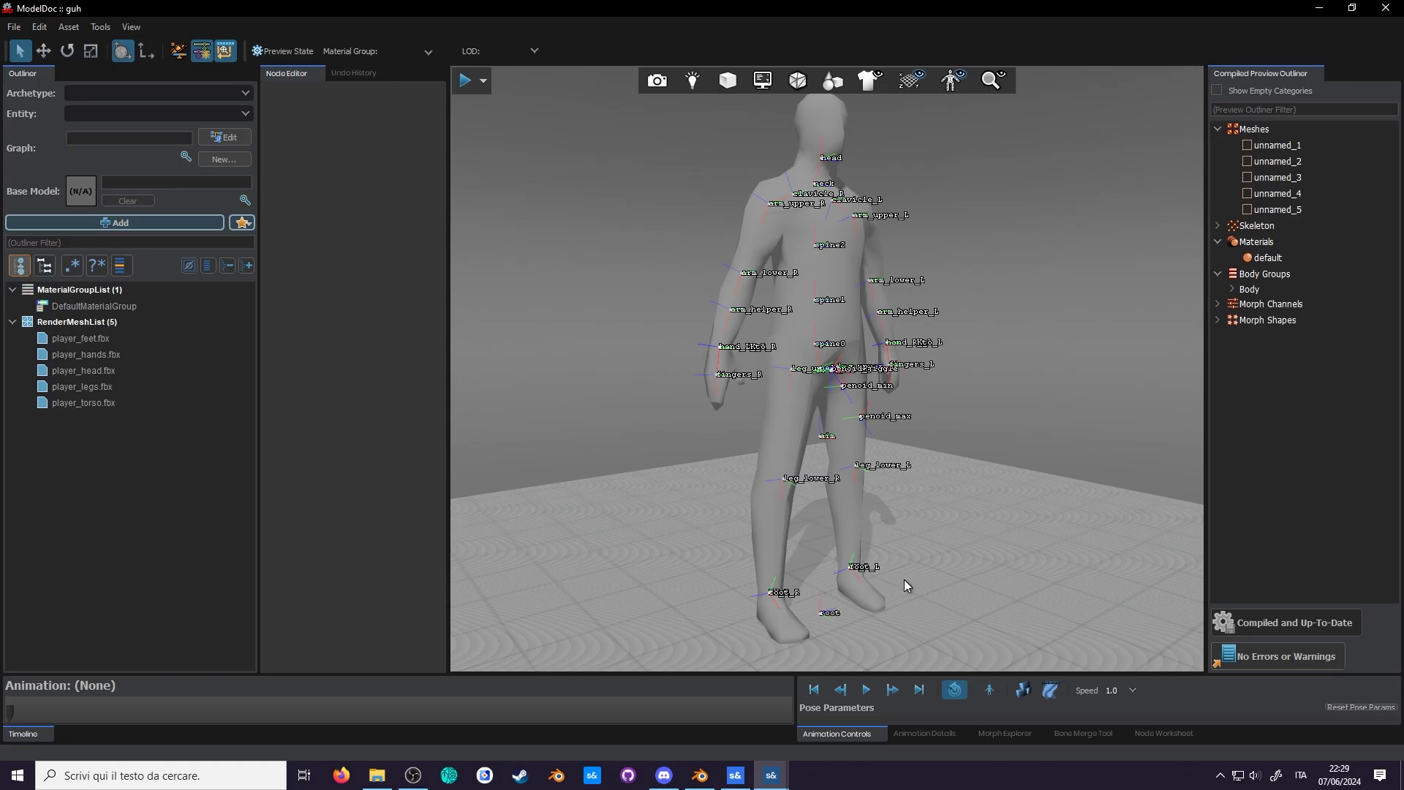
- Pan and zoom the ModelDoc viewport to inspect the exported player model's bones
{"action": "middle_click_drag", "start_coordinate": [904, 579], "coordinate": [866, 563]}
{"action": "scroll", "coordinate": [867, 563], "scroll_direction": "up", "scroll_amount": 5}
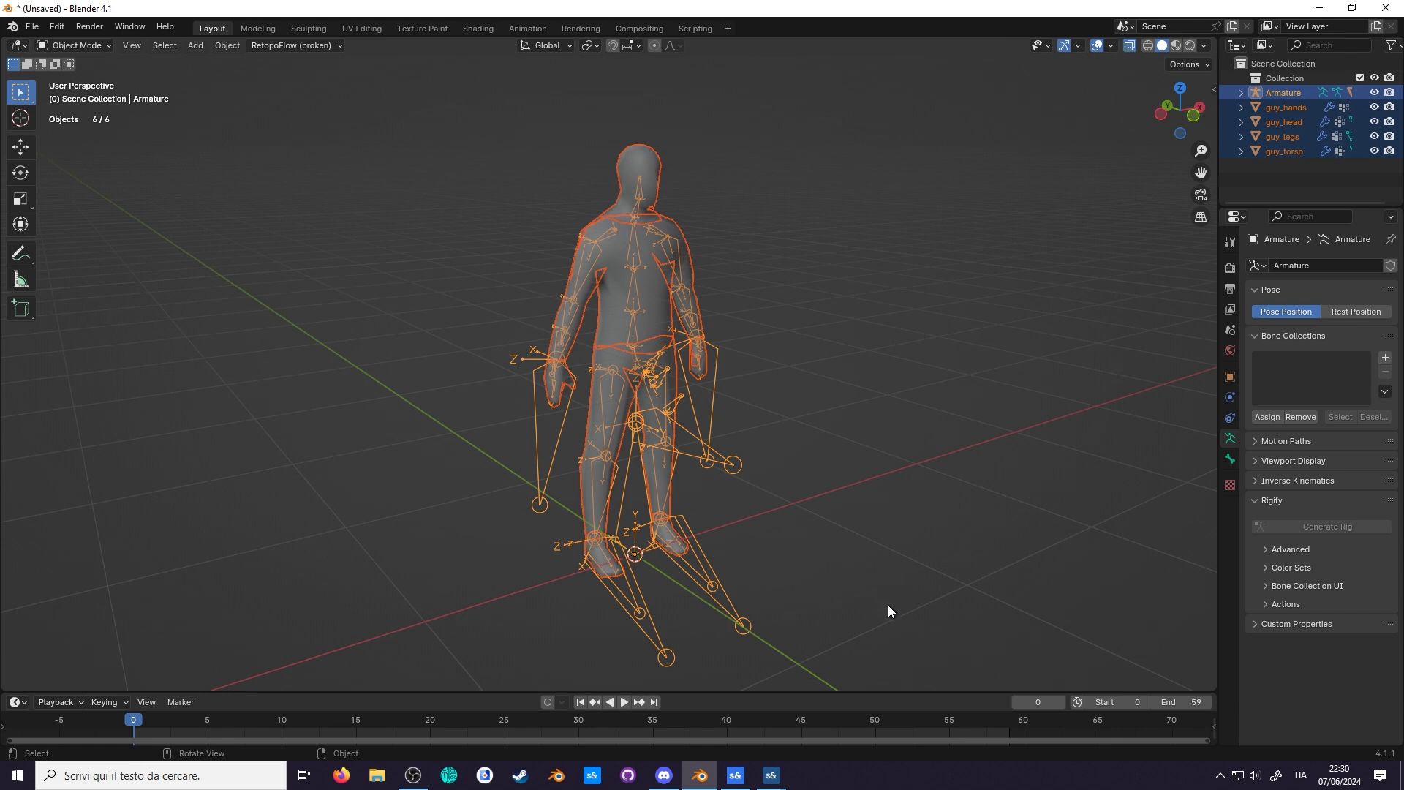
- Delete every object in the scene and start an FBX import
{"action": "key", "text": "x"}
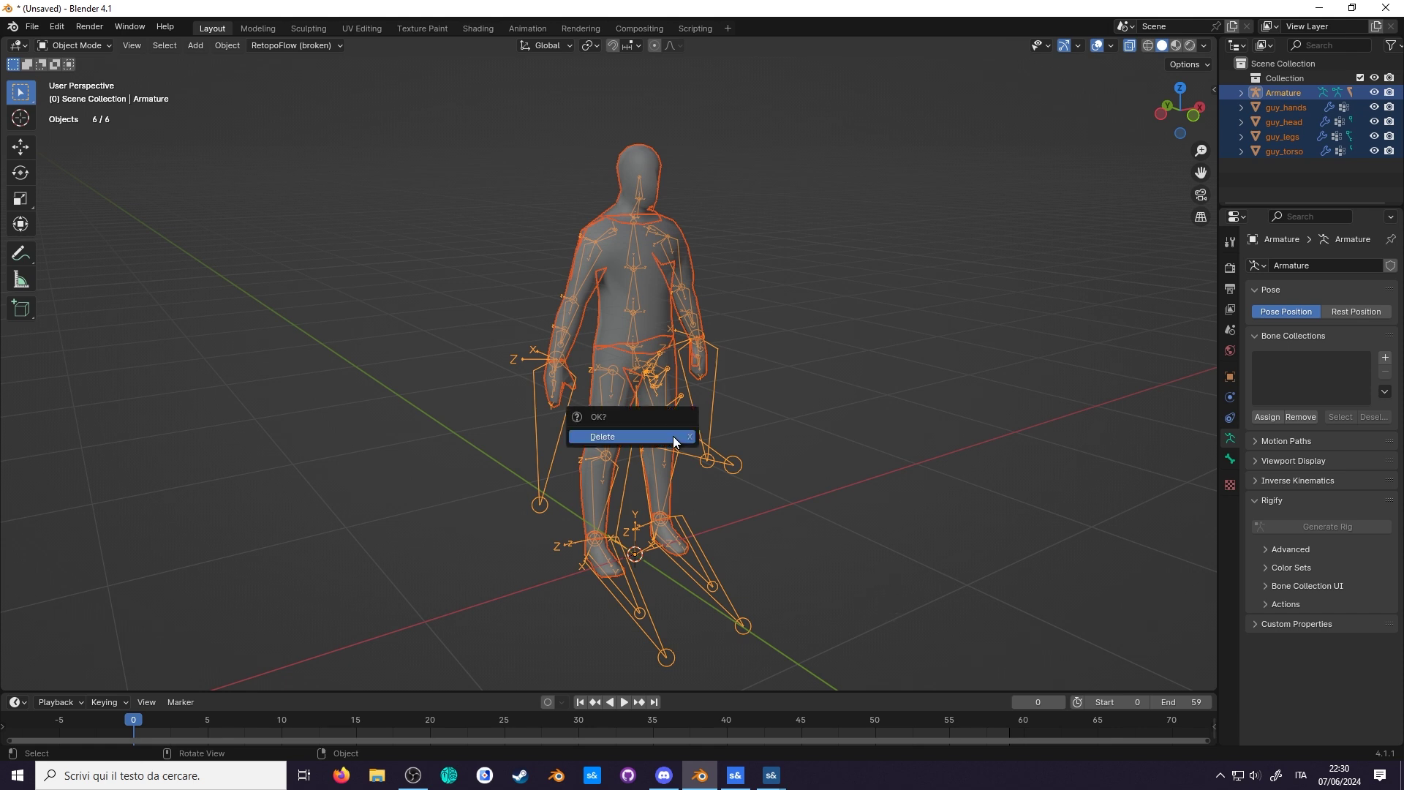
{"action": "left_click", "coordinate": [674, 439]}
{"action": "left_click", "coordinate": [33, 28]}
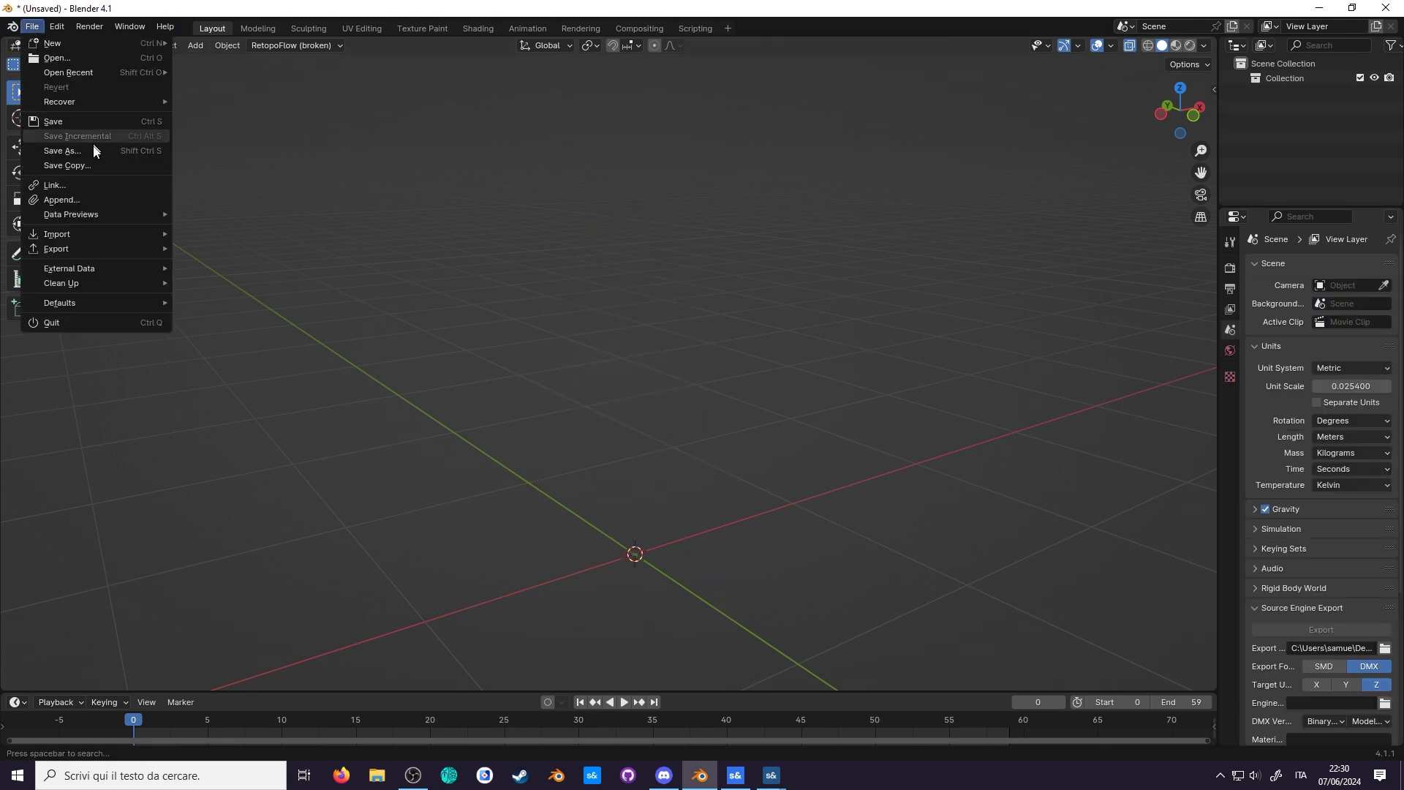
{"action": "mouse_move", "coordinate": [95, 231]}
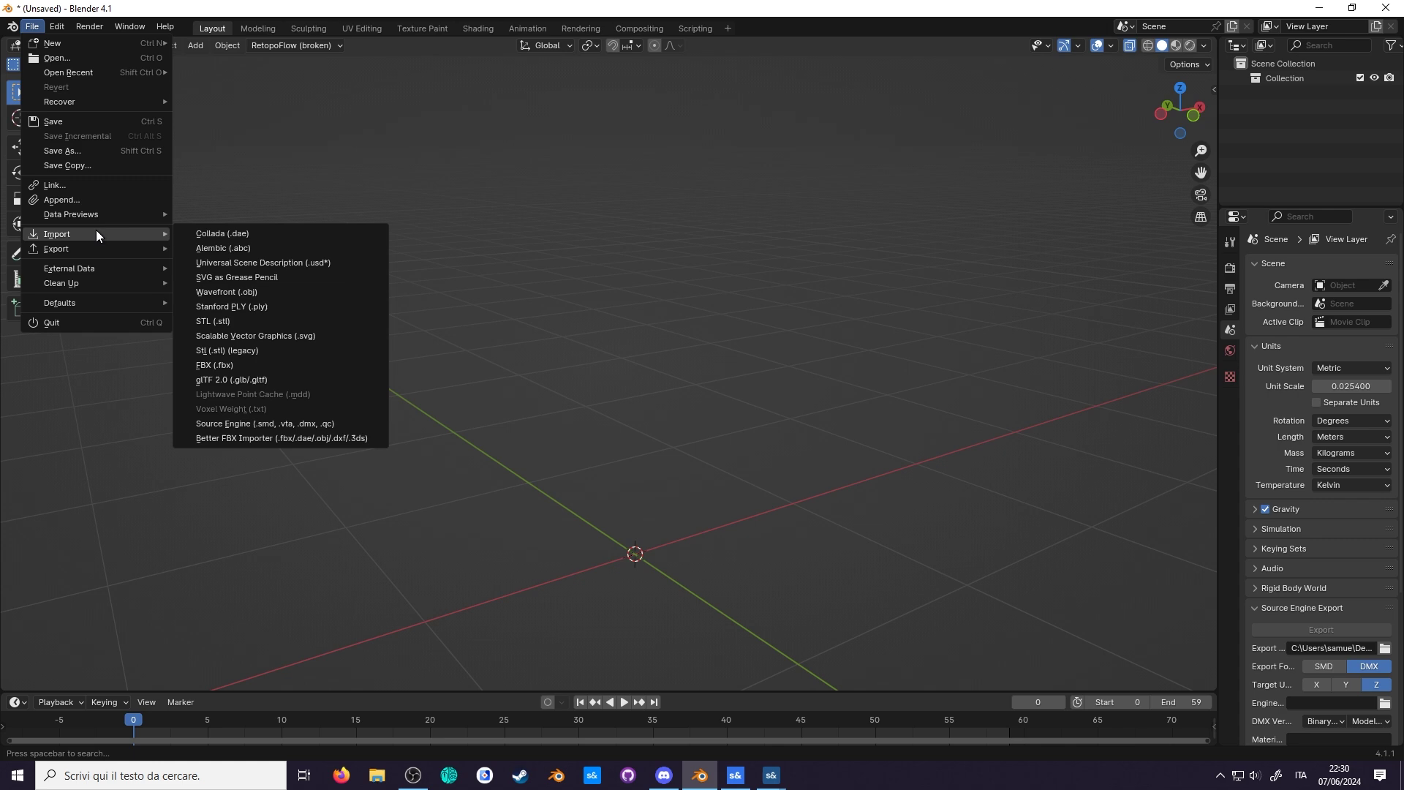
{"action": "left_click", "coordinate": [258, 363]}
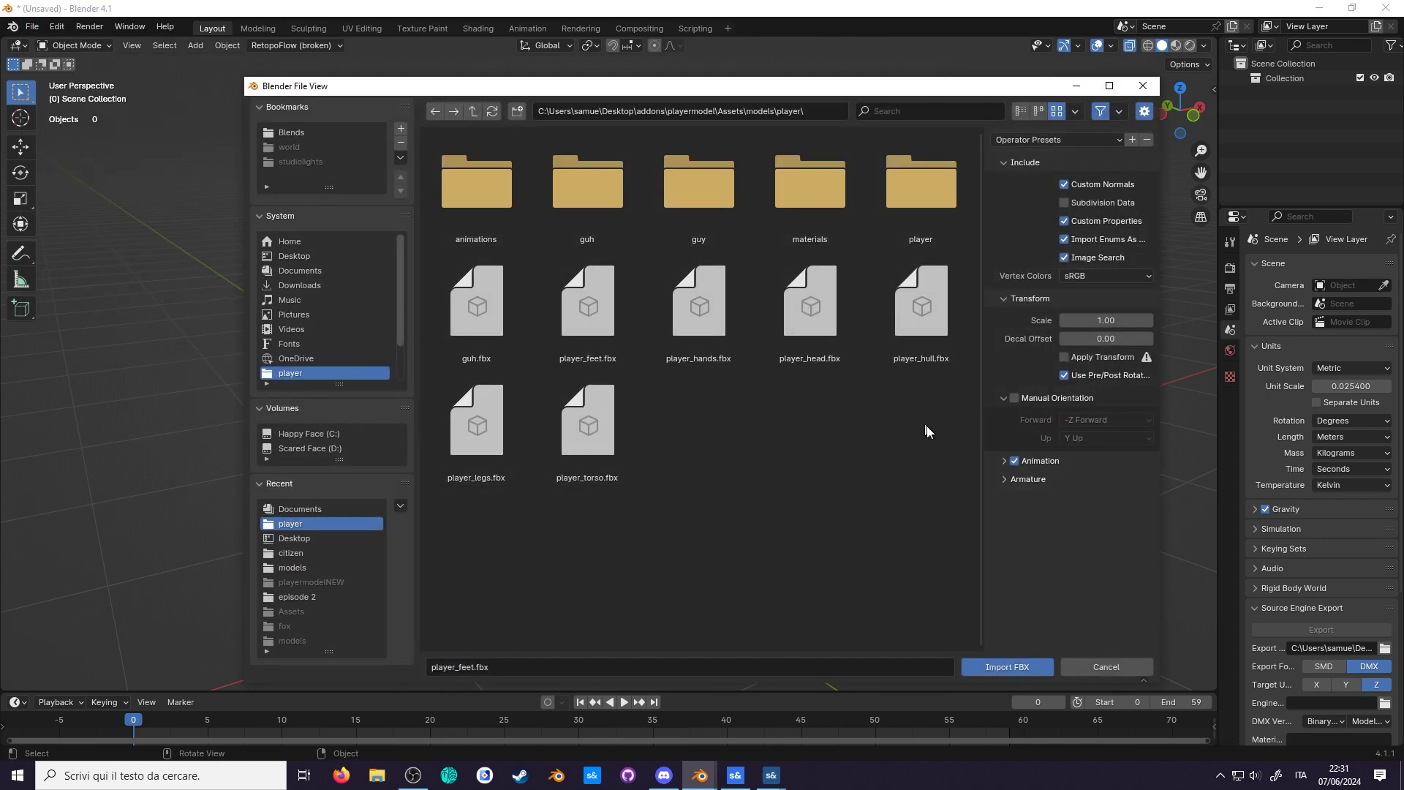
- Set the armature bone axes to X Axis primary and -Y Axis secondary, saving as preset 'Sandbox'
{"action": "left_click", "coordinate": [1007, 481]}
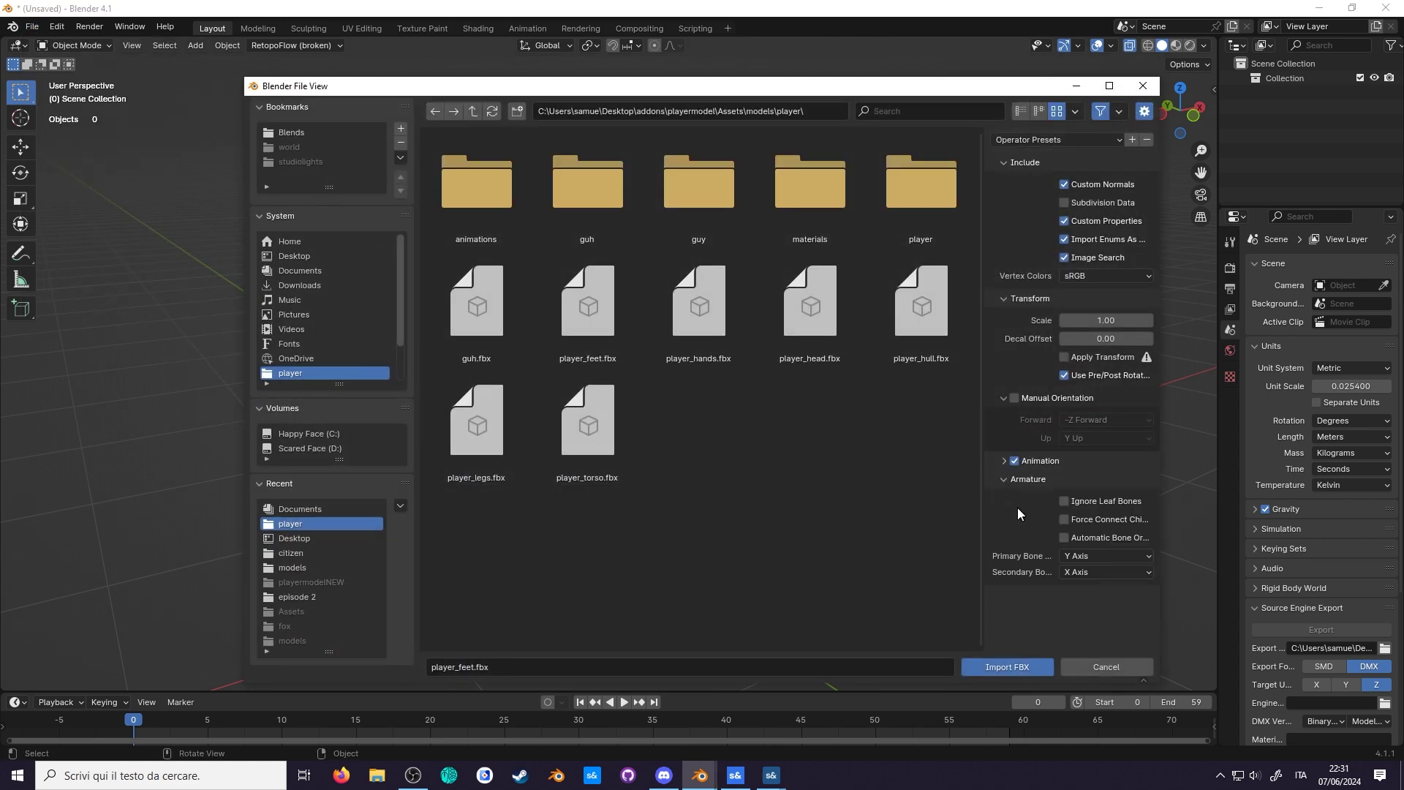
{"action": "left_click", "coordinate": [1071, 556]}
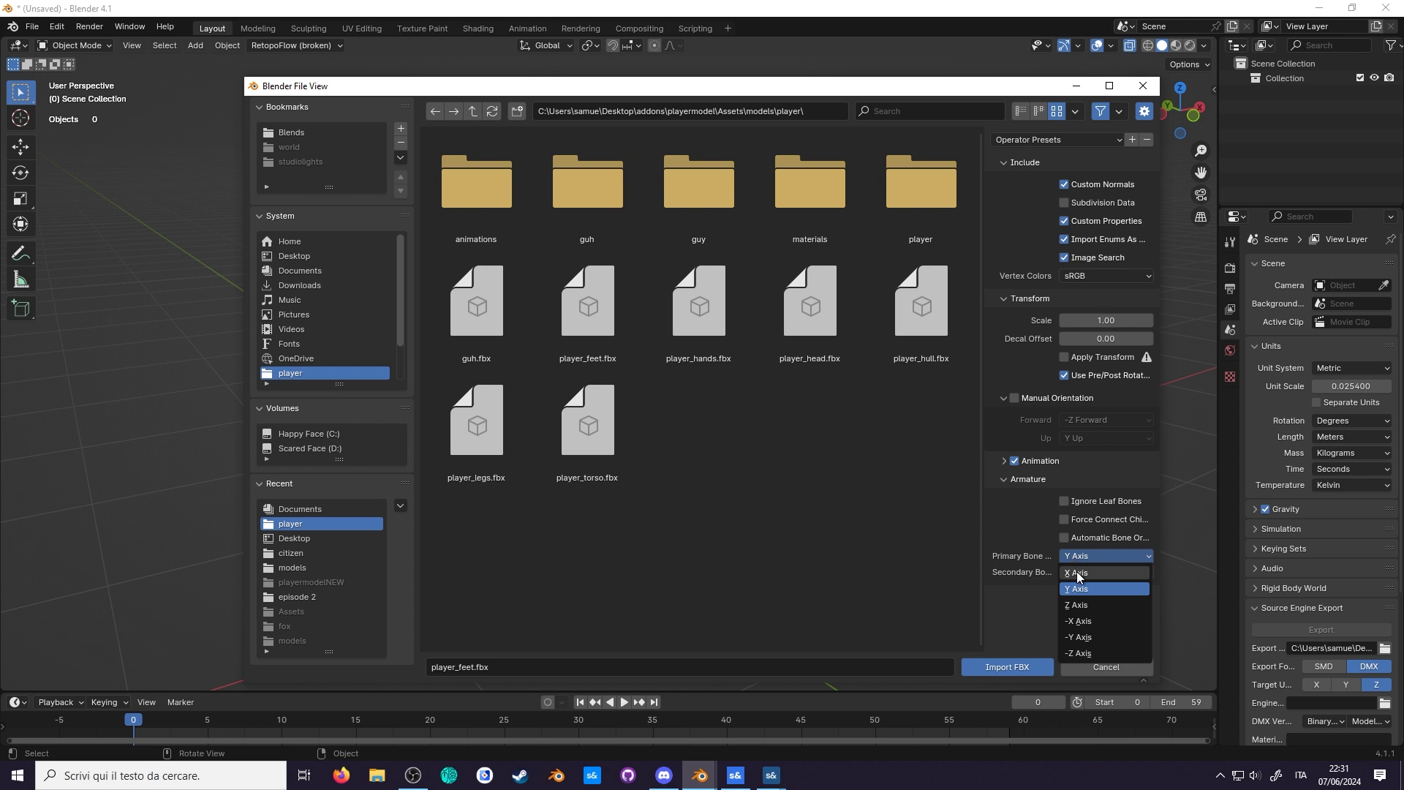
{"action": "left_click", "coordinate": [1077, 572]}
{"action": "left_click", "coordinate": [1077, 572]}
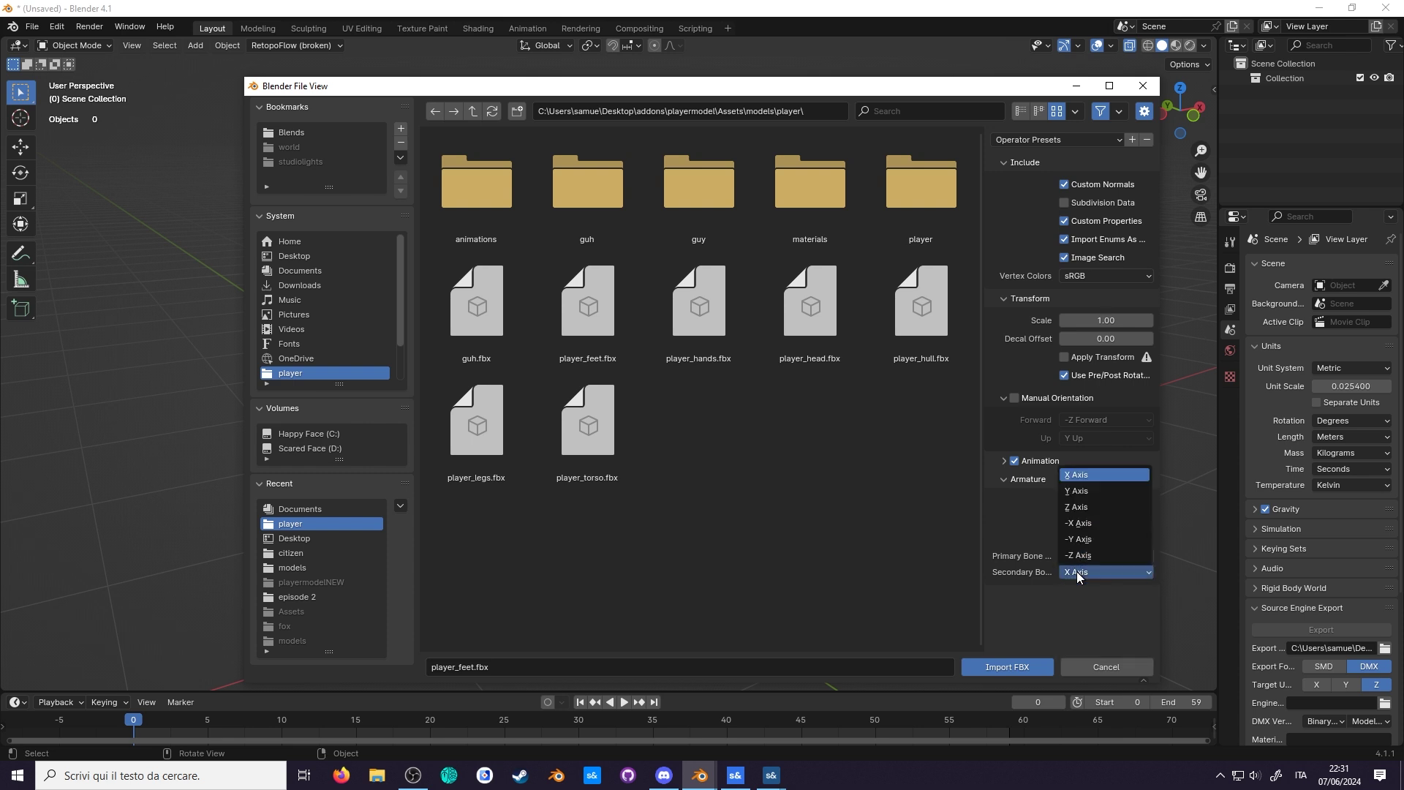
{"action": "left_click", "coordinate": [1076, 539]}
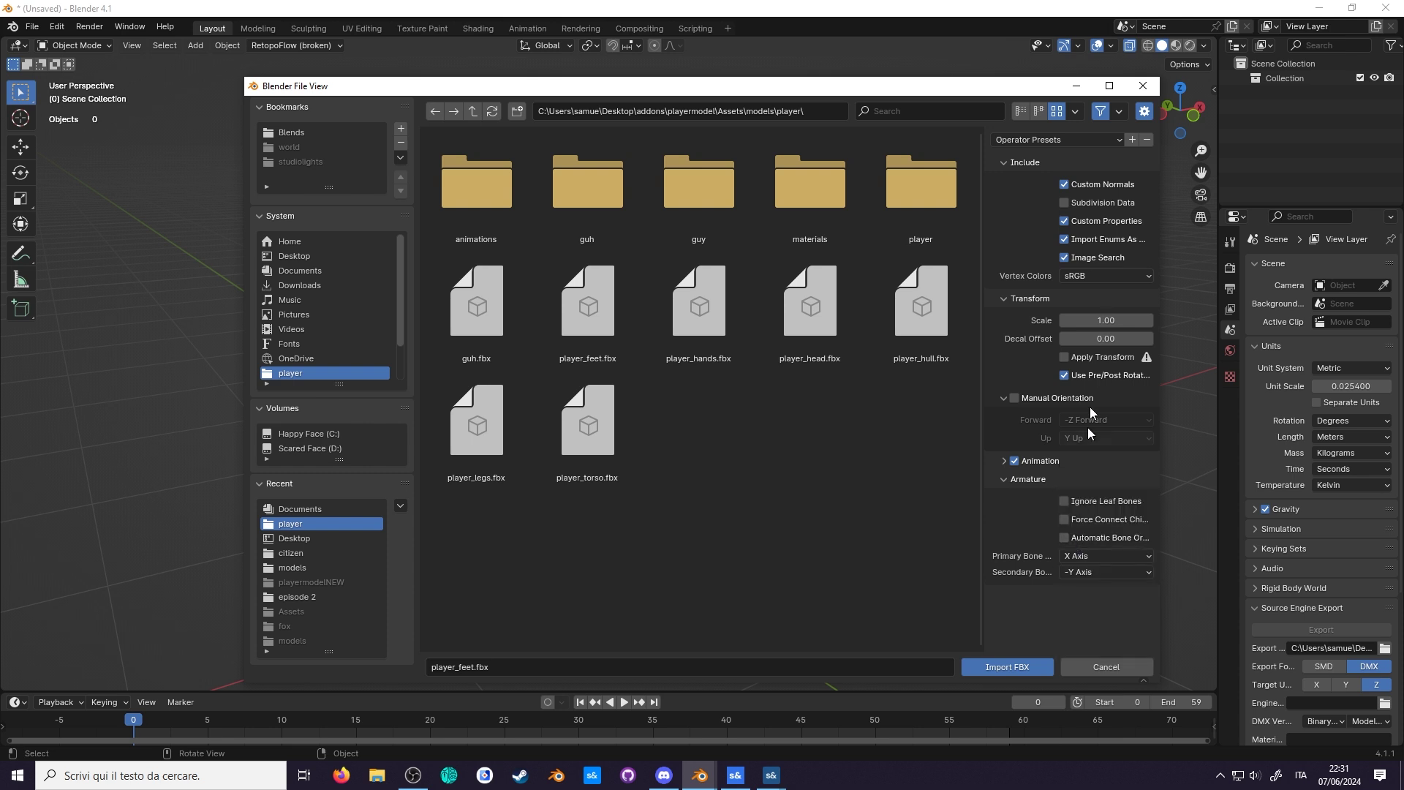
{"action": "left_click", "coordinate": [1132, 139]}
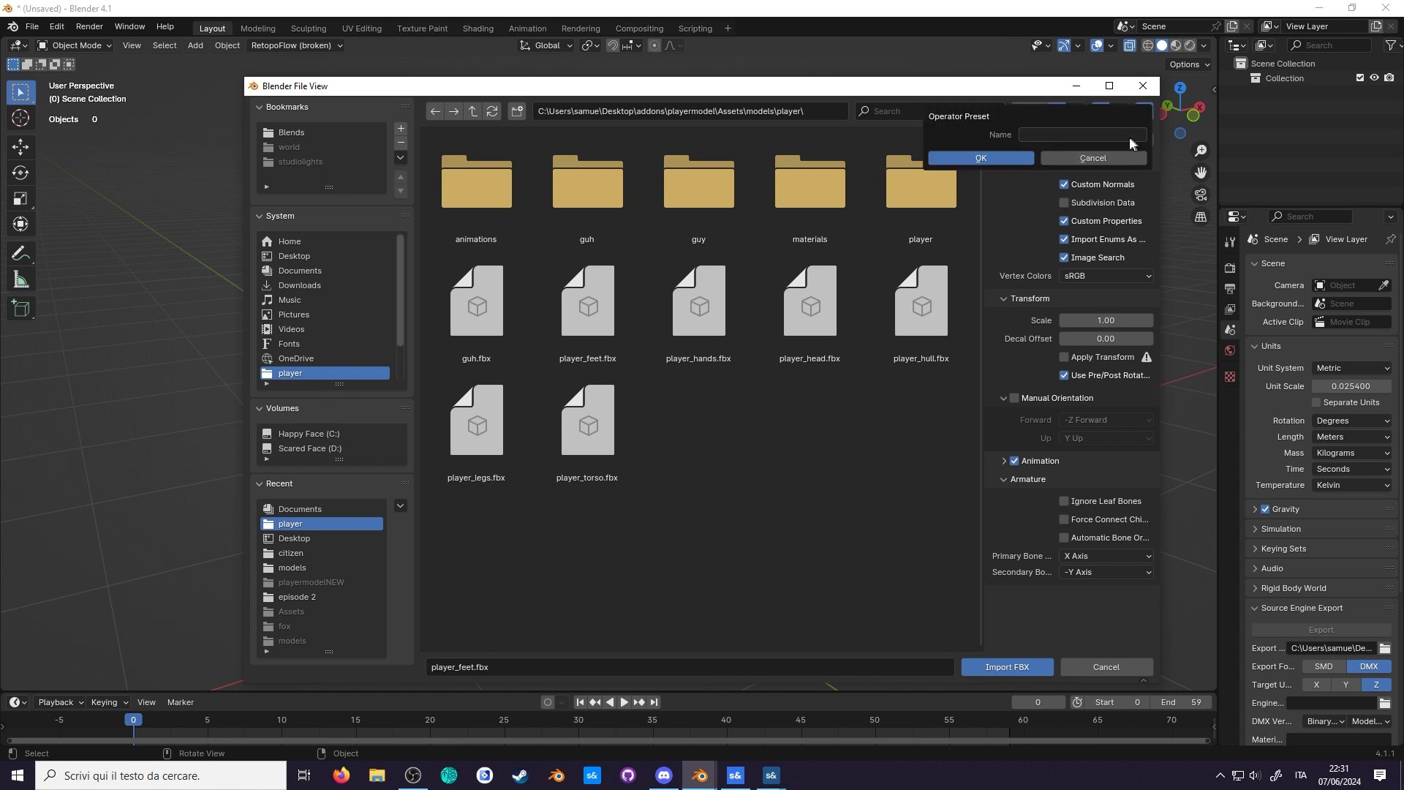
{"action": "type", "text": "Sandbox"}
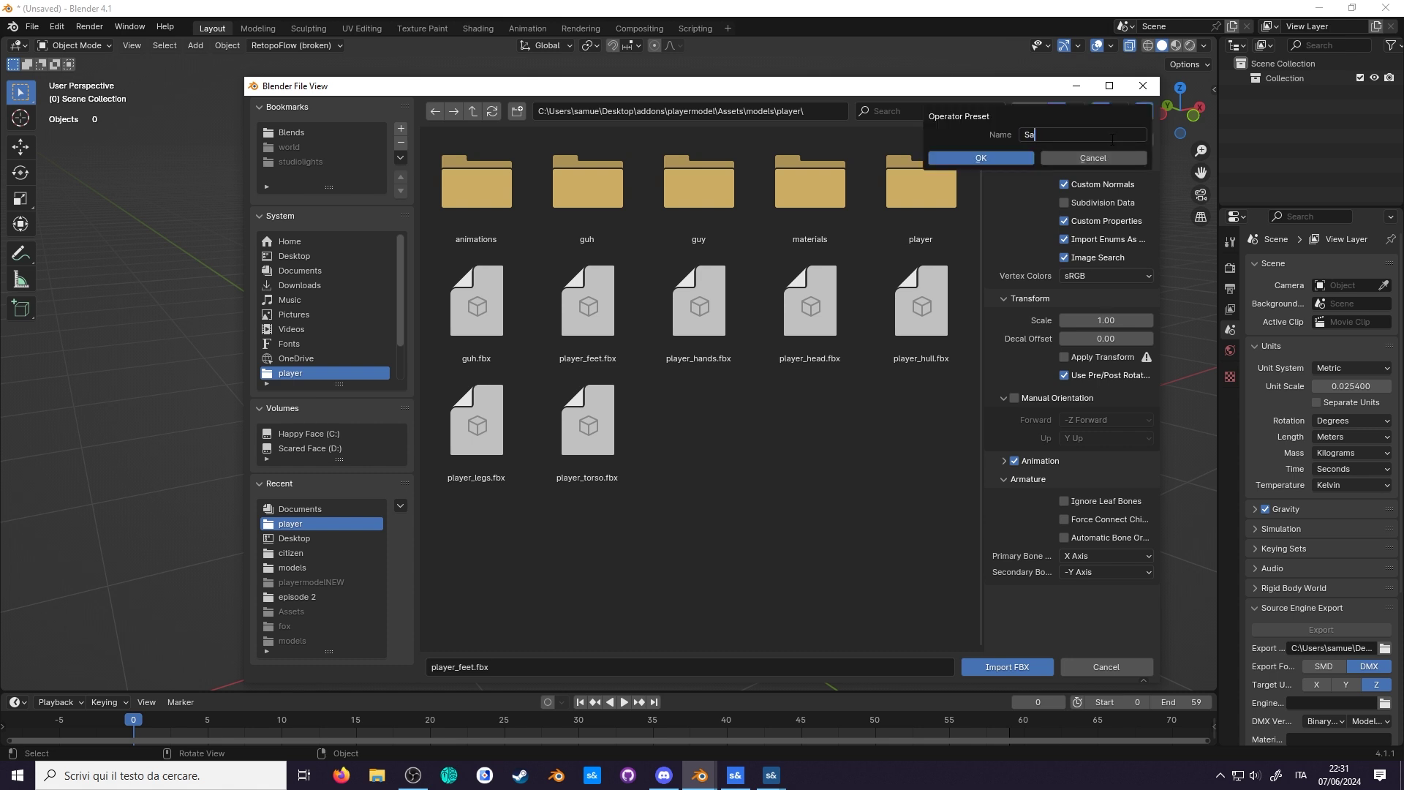
{"action": "left_click", "coordinate": [997, 155]}
- Import the five player FBX files from player_feet to player_torso, excluding player_hull
{"action": "left_click", "coordinate": [558, 440]}
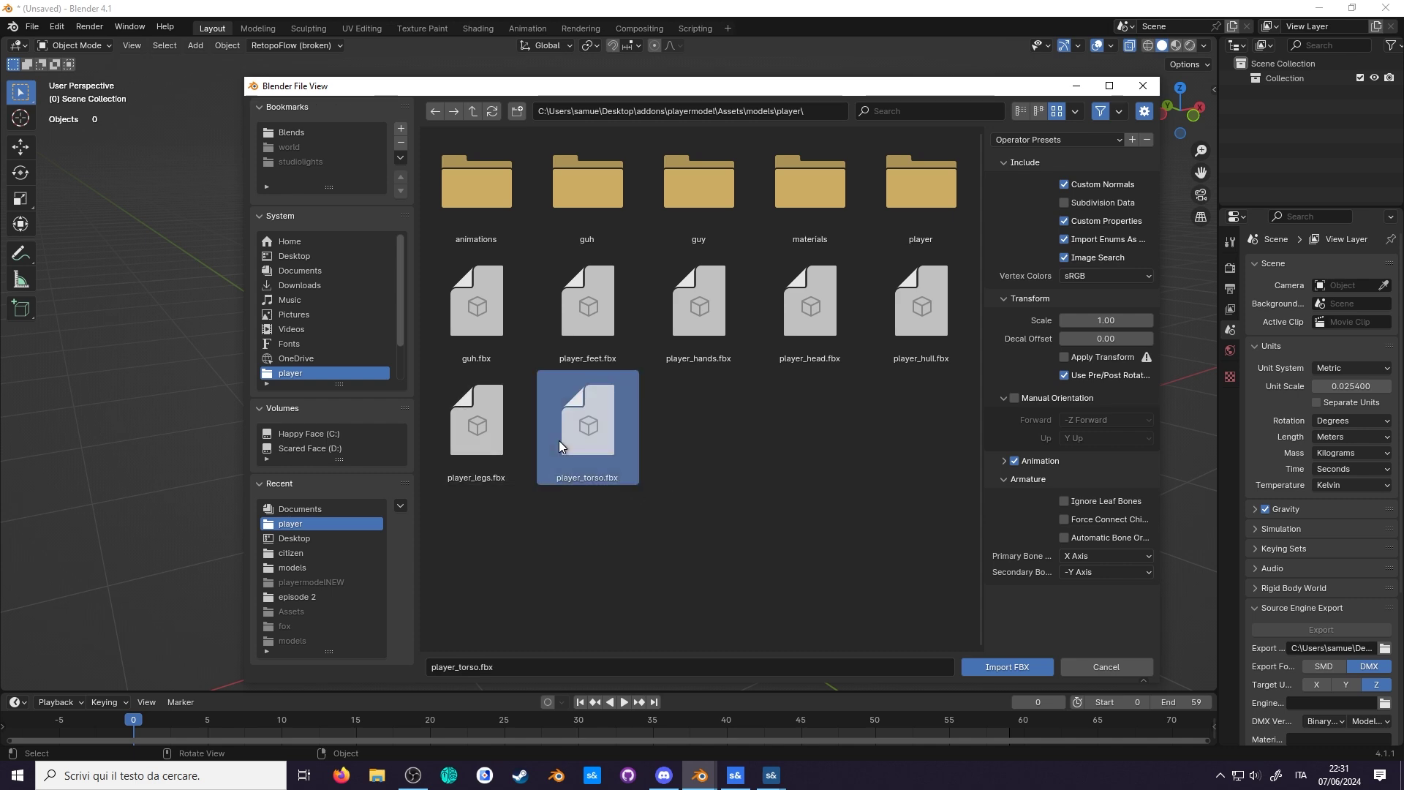
{"action": "left_click", "coordinate": [569, 337], "text": "shift"}
{"action": "left_click", "coordinate": [920, 320], "text": "ctrl"}
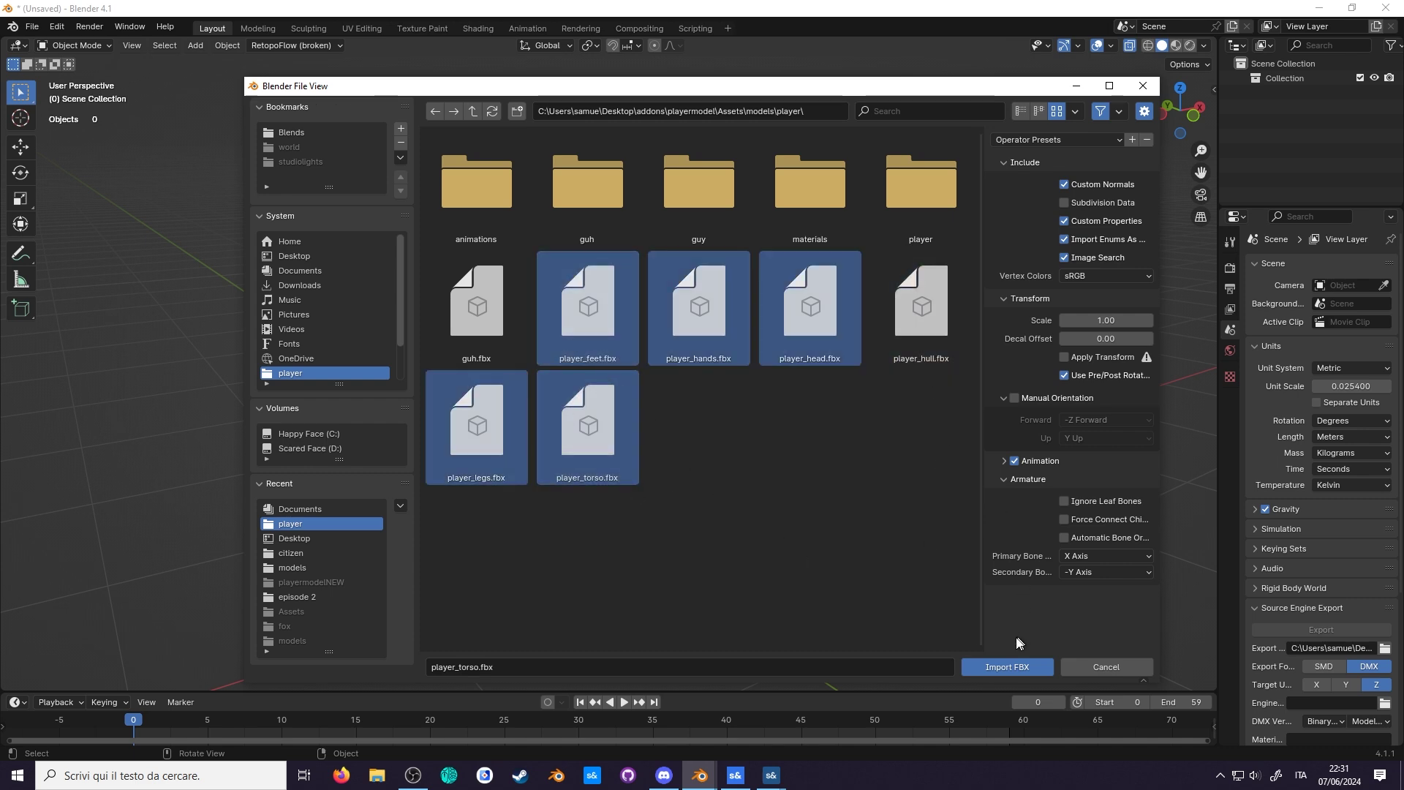
{"action": "left_click", "coordinate": [1024, 666]}
{"action": "scroll", "coordinate": [732, 476], "scroll_direction": "down", "scroll_amount": 4}
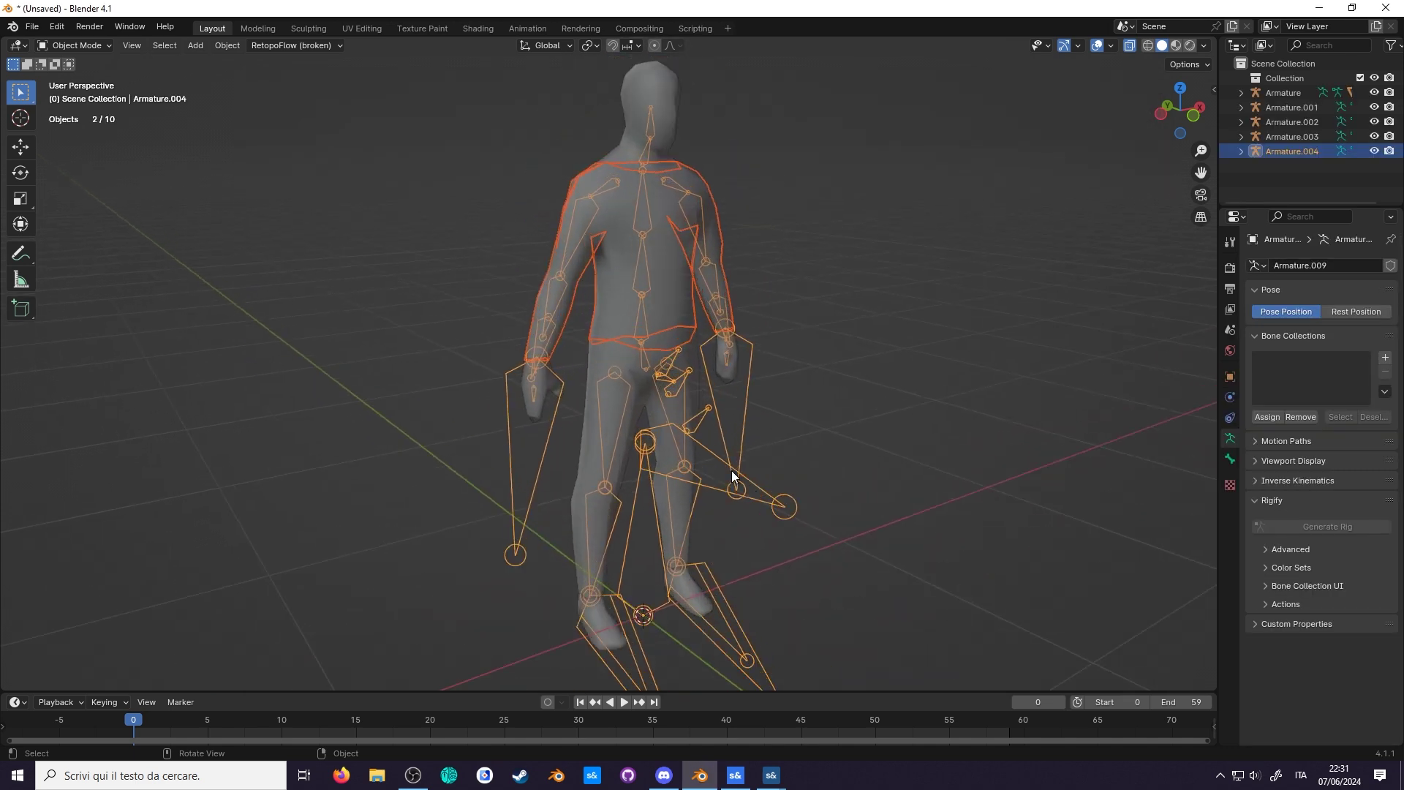